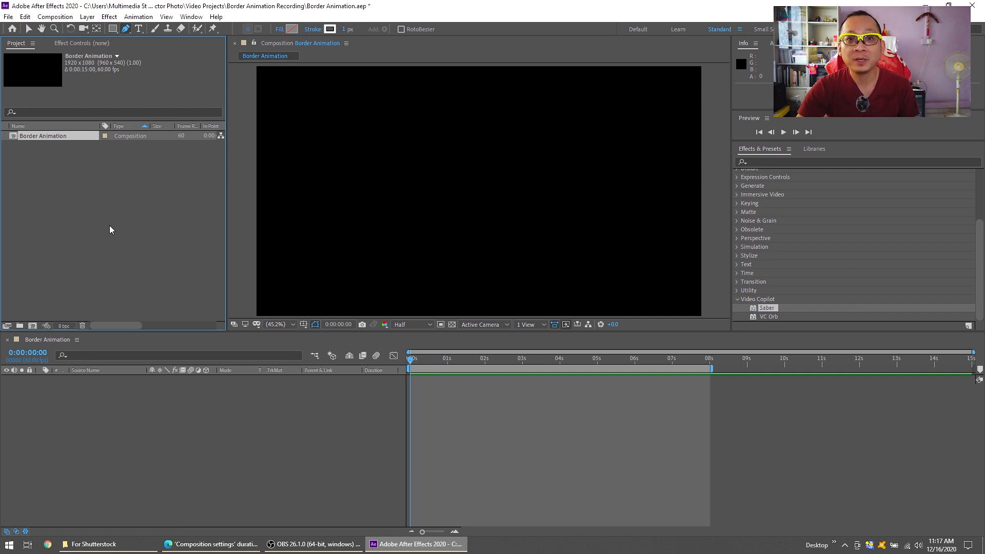
Step: Create a white 1920 × 1080 solid named Border and apply the Saber effect to it
{"action": "right_click", "coordinate": [125, 401]}
{"action": "mouse_move", "coordinate": [167, 412]}
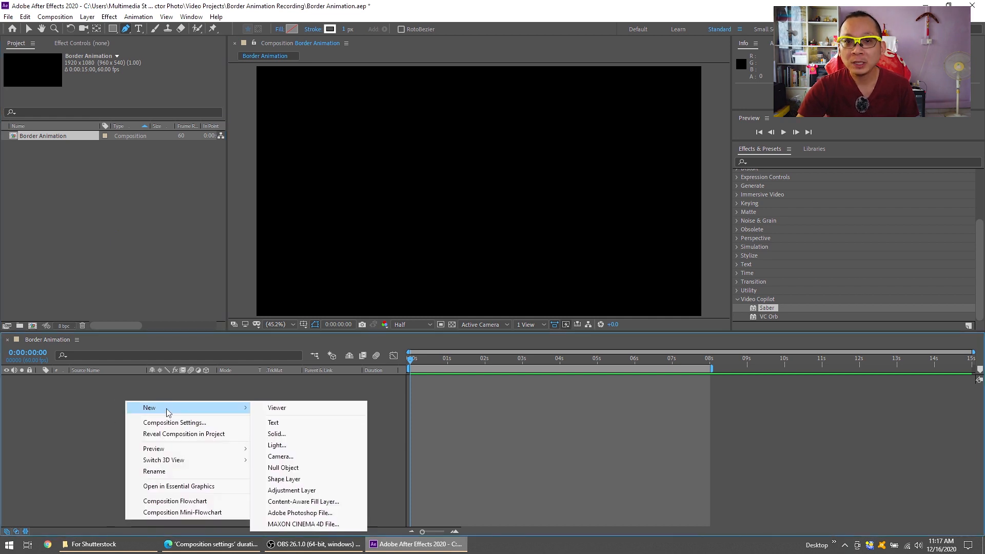
{"action": "left_click", "coordinate": [288, 434]}
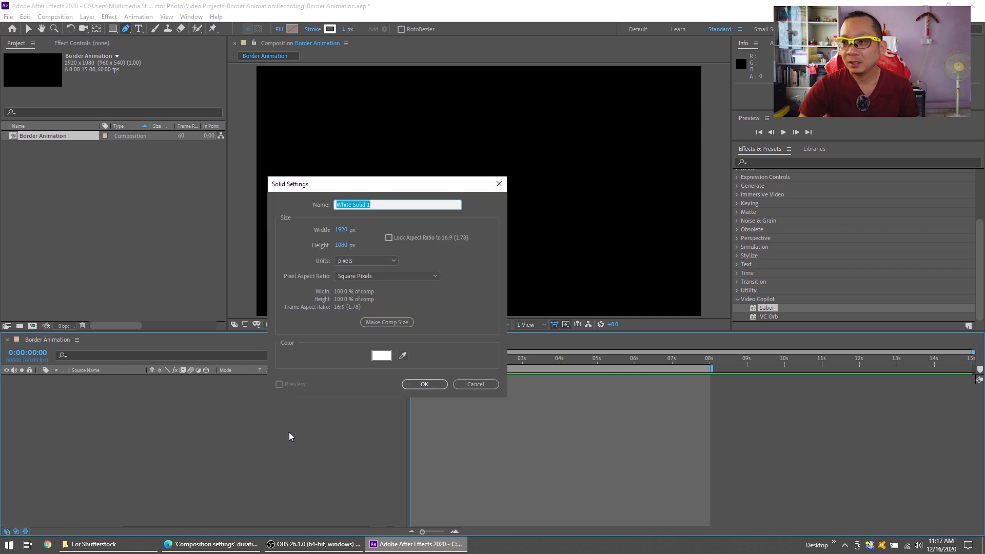
{"action": "type", "text": "Border"}
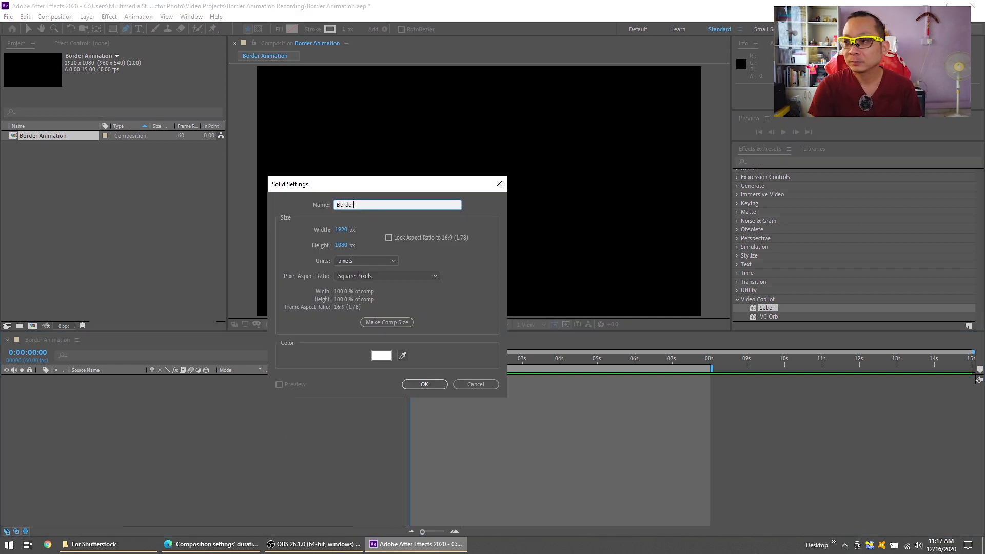
{"action": "key", "text": "Return"}
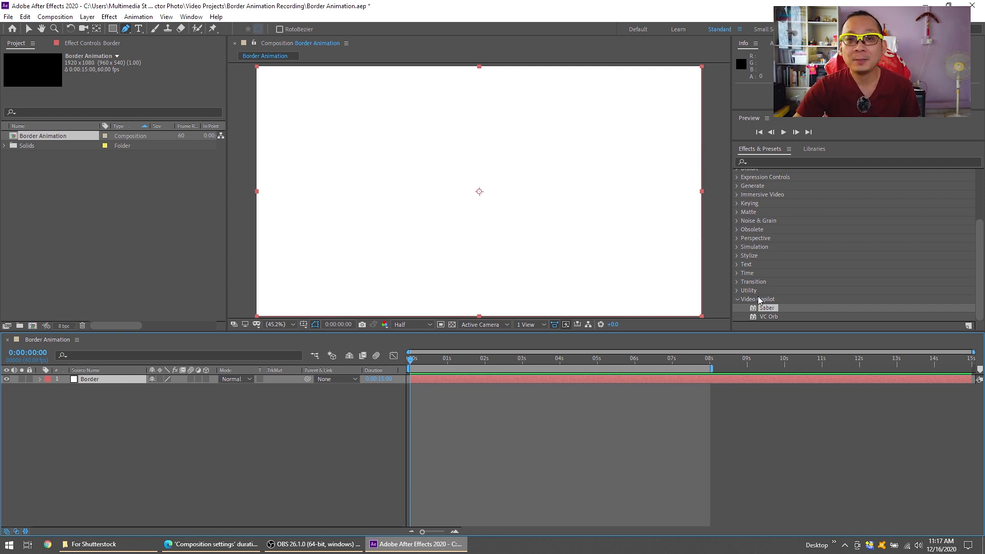
{"action": "left_click_drag", "start_coordinate": [775, 312], "coordinate": [94, 383]}
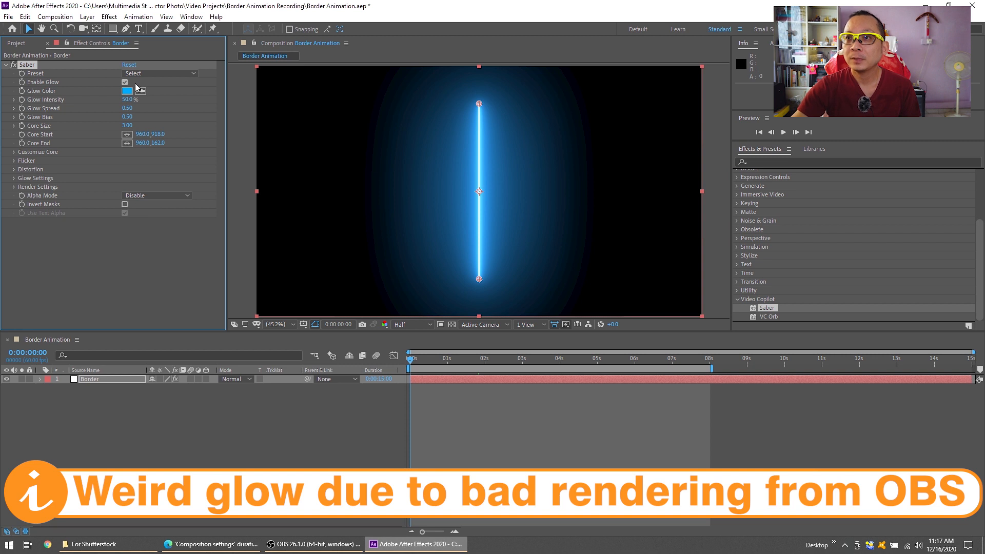
Step: Draw a closed six-point frame mask on the Border layer with cut upper corners, and align its lower-left vertex so the left side is vertical
{"action": "left_click", "coordinate": [126, 29]}
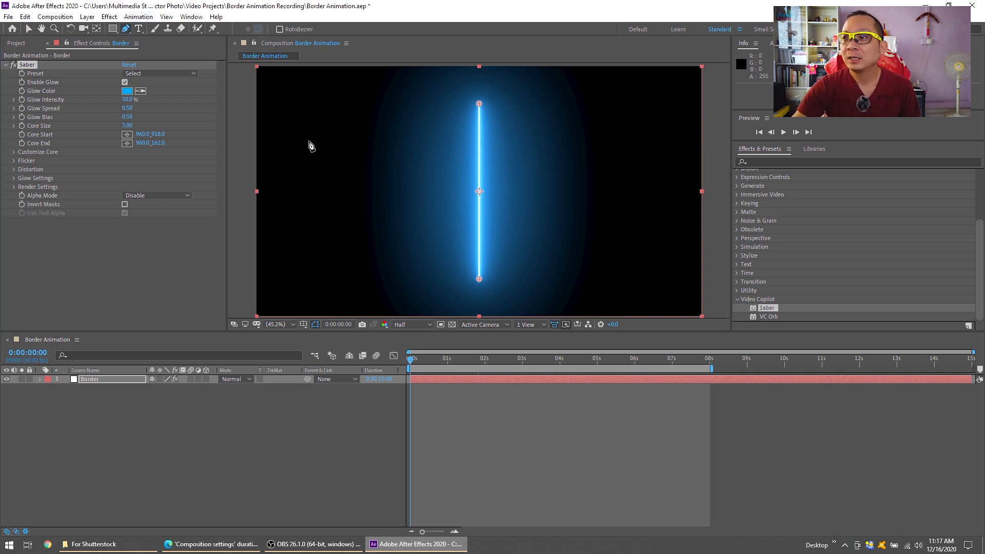
{"action": "left_click", "coordinate": [287, 121]}
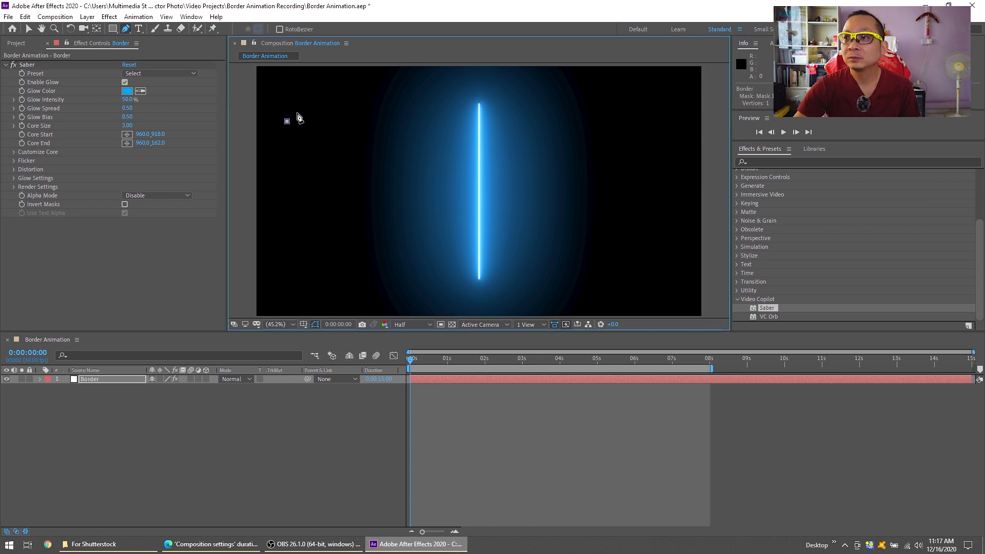
{"action": "left_click", "coordinate": [314, 93]}
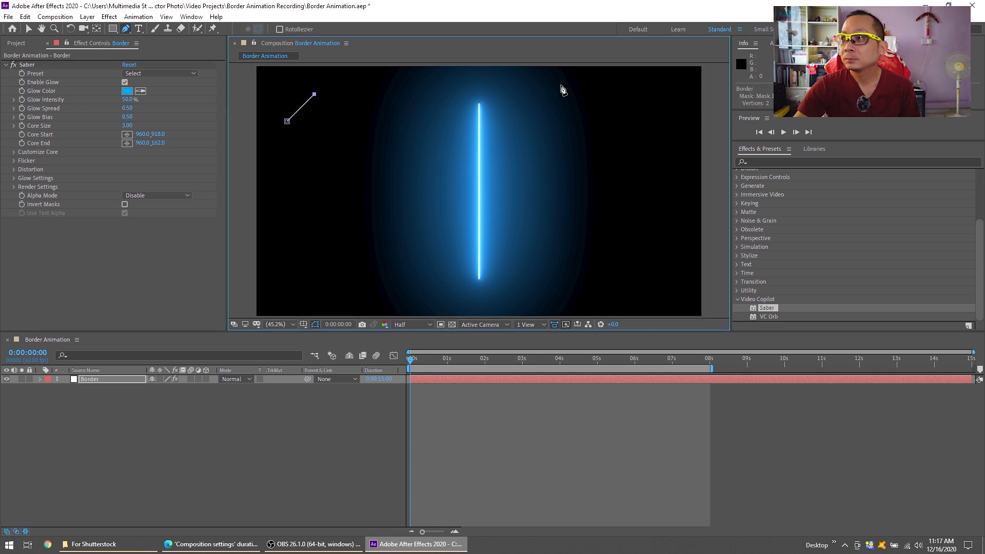
{"action": "left_click", "coordinate": [642, 94]}
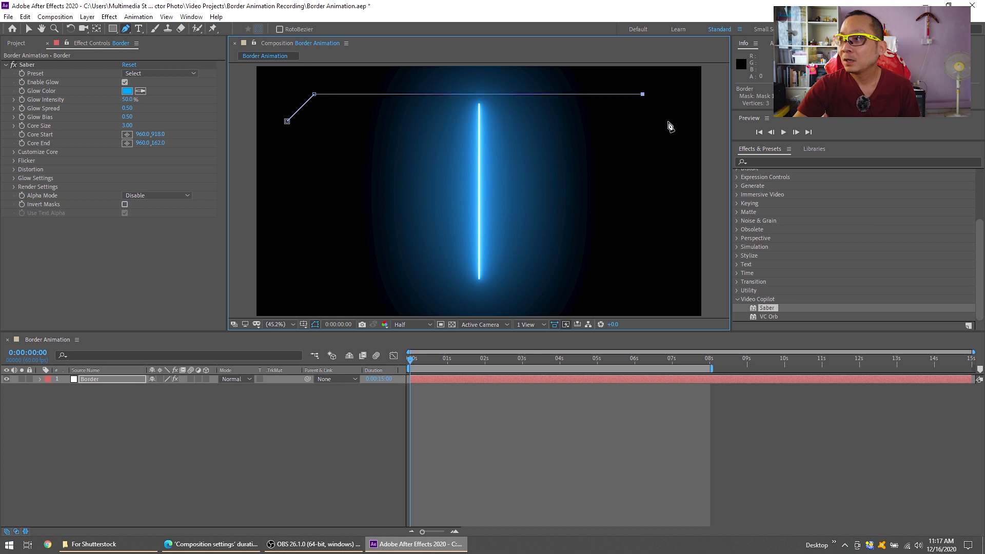
{"action": "left_click", "coordinate": [667, 119]}
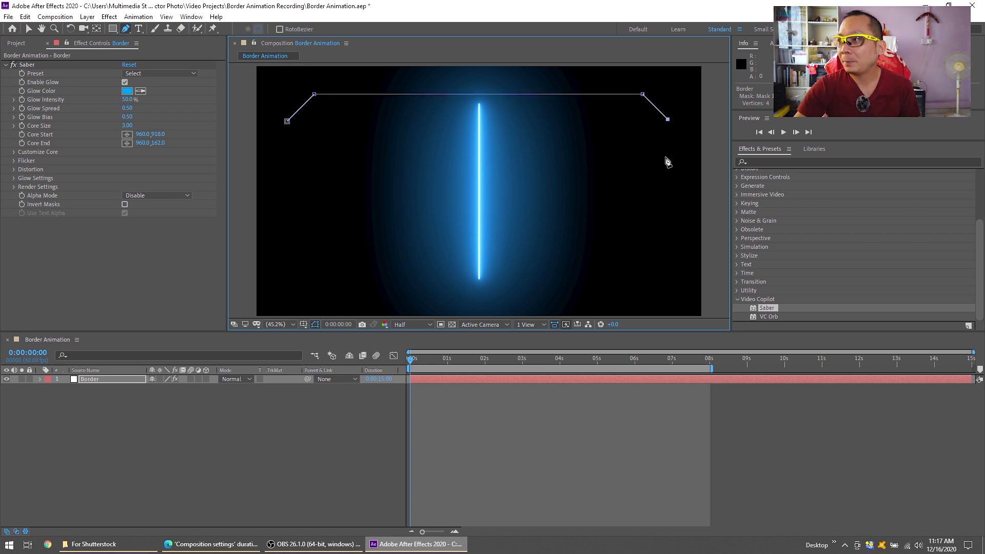
{"action": "left_click", "coordinate": [667, 300]}
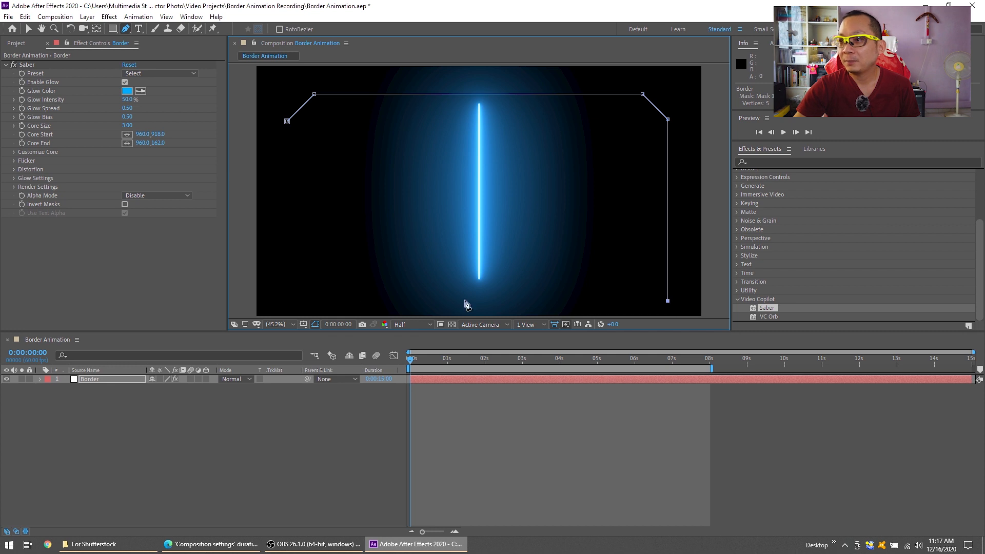
{"action": "left_click", "coordinate": [288, 300]}
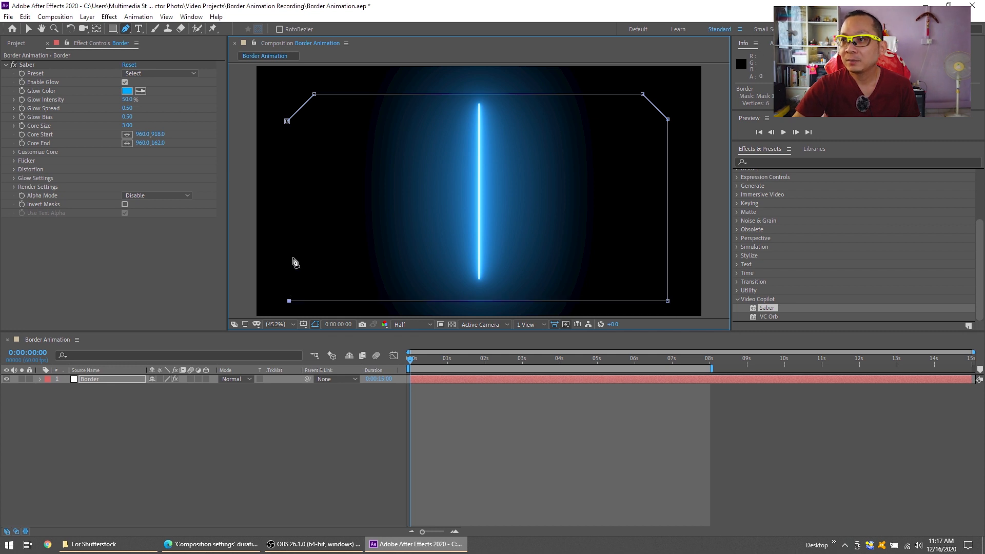
{"action": "left_click", "coordinate": [287, 123]}
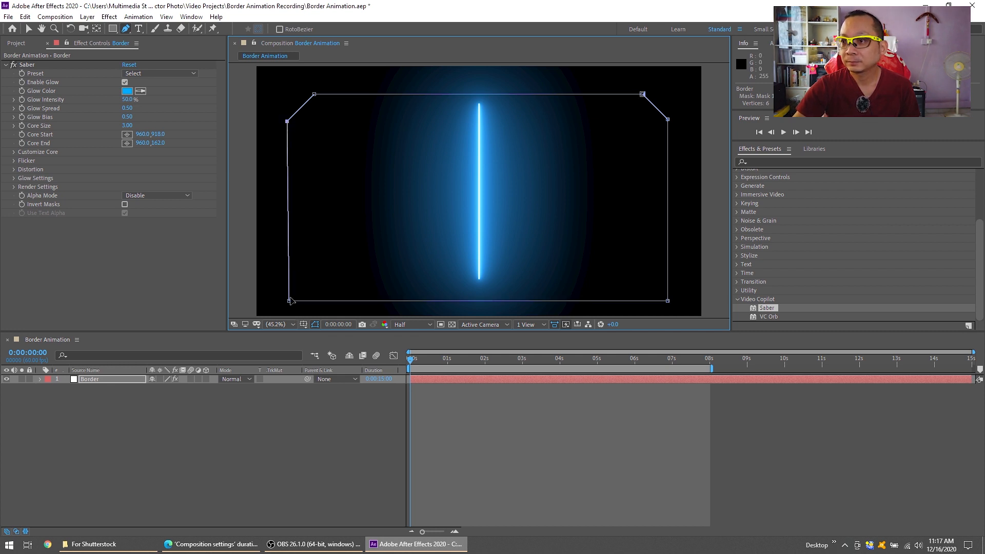
{"action": "left_click_drag", "start_coordinate": [289, 301], "coordinate": [288, 301]}
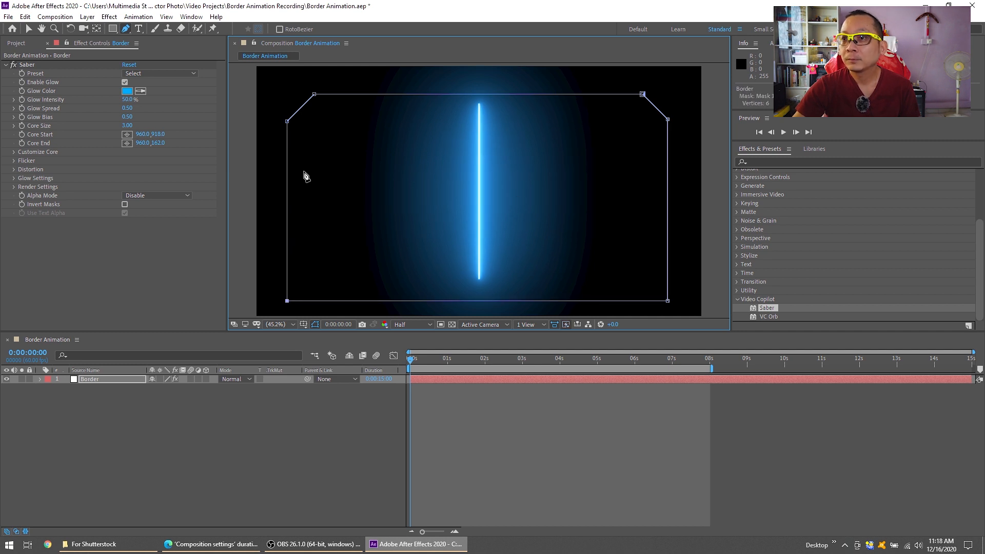
Step: Set the Border layer's Saber core type to Layer Masks
{"action": "left_click", "coordinate": [14, 152]}
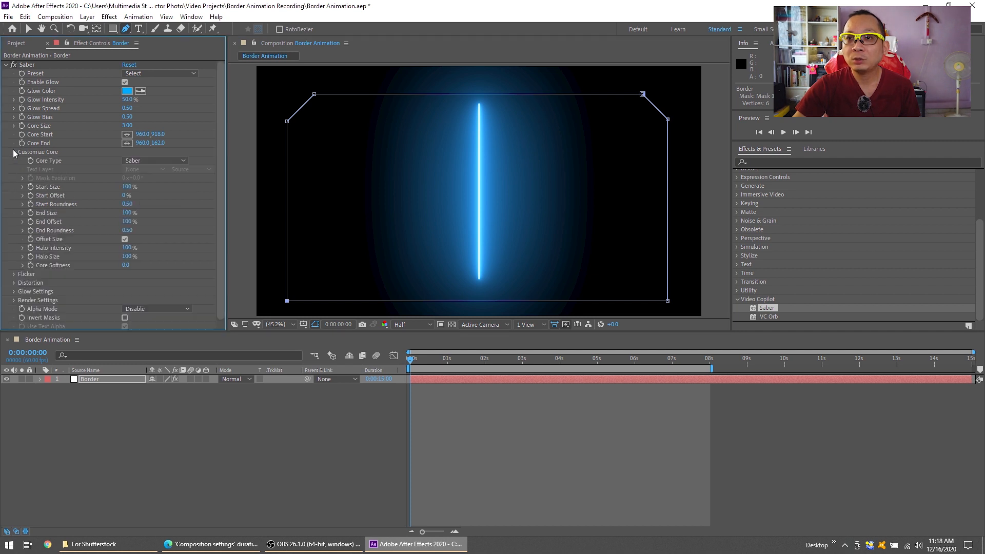
{"action": "left_click", "coordinate": [170, 162]}
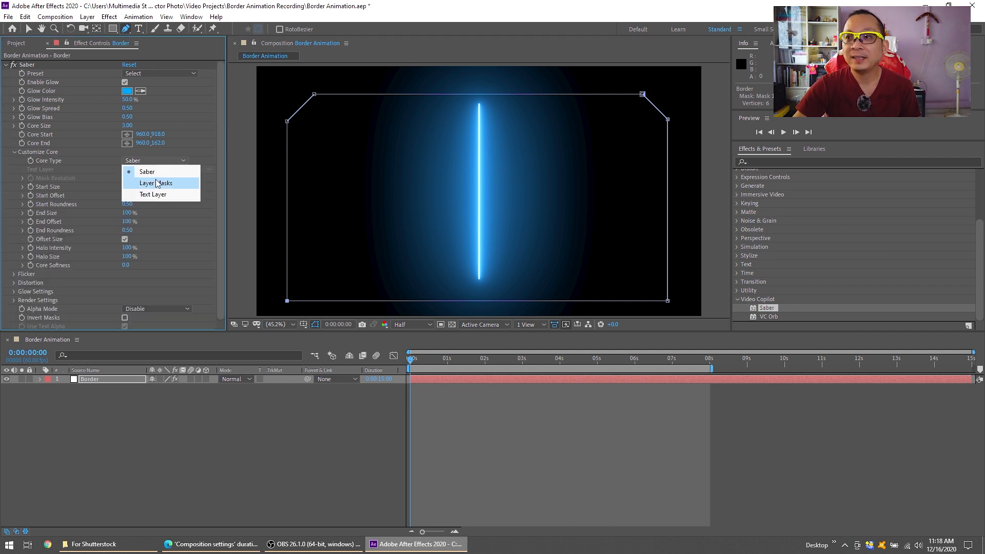
{"action": "left_click", "coordinate": [155, 180]}
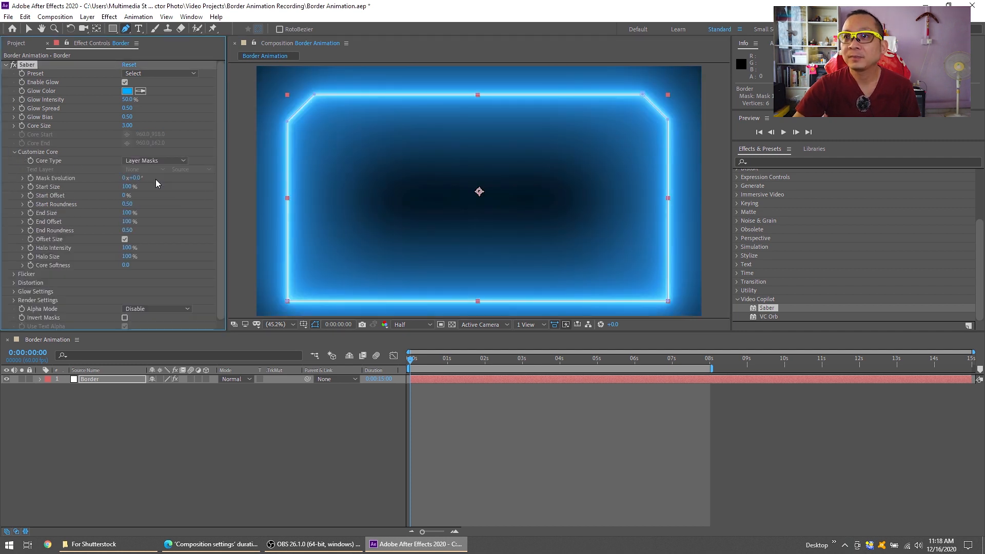
Step: Apply the Neon preset to the Border layer's Saber effect and set its glow intensity to 15%
{"action": "left_click", "coordinate": [144, 73]}
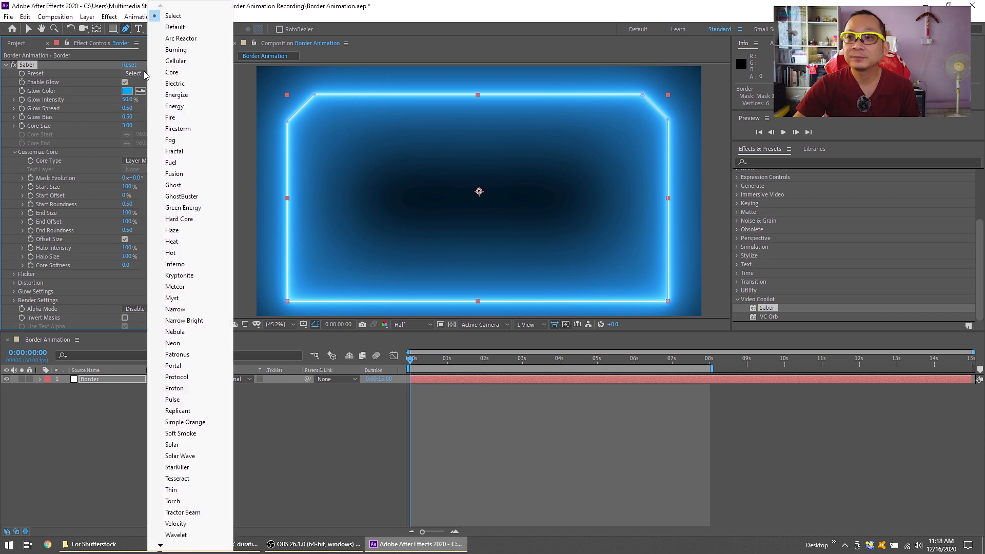
{"action": "left_click", "coordinate": [202, 343]}
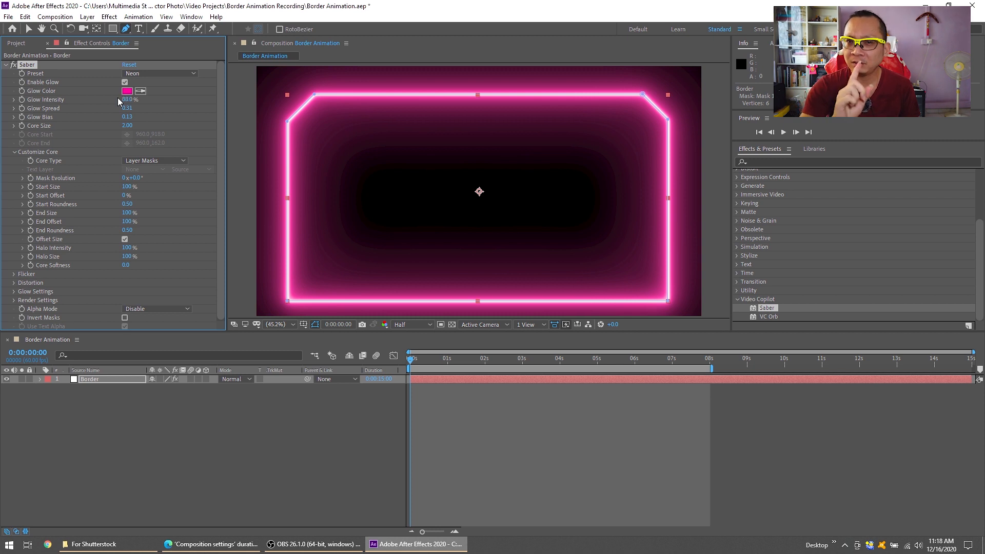
{"action": "left_click", "coordinate": [128, 99]}
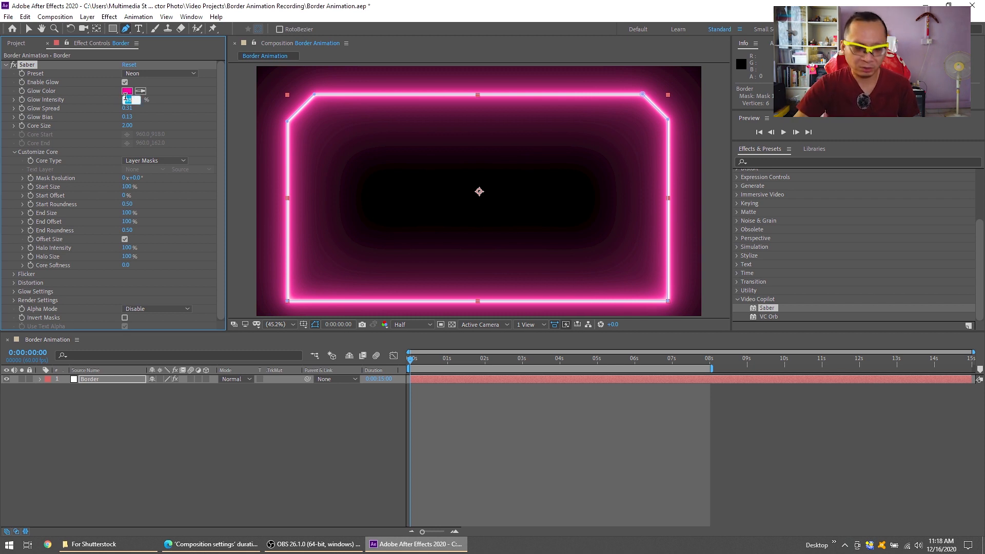
{"action": "type", "text": "10"}
{"action": "key", "text": "Return"}
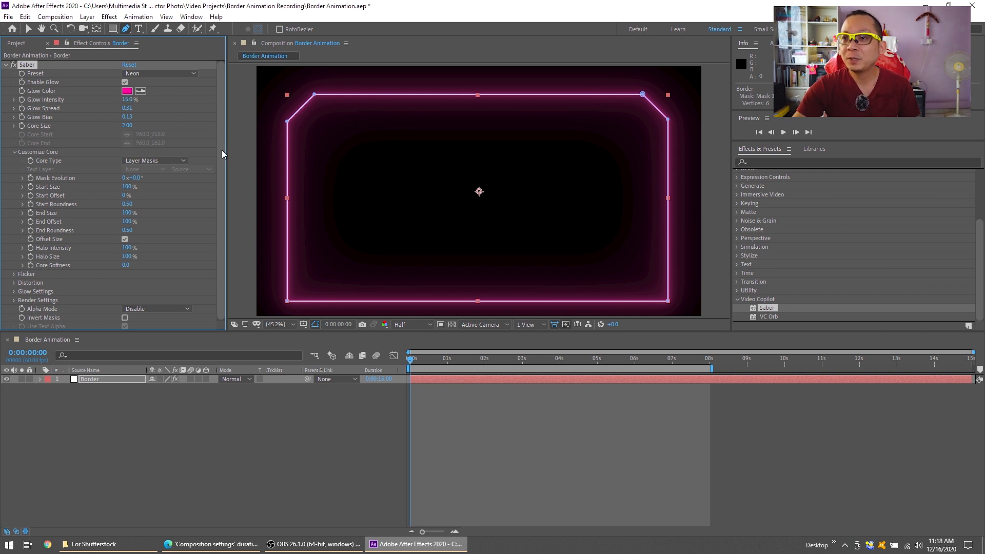
Step: Create a second white 1920 × 1080 solid named Moving Line and apply the Saber effect to it
{"action": "right_click", "coordinate": [126, 425]}
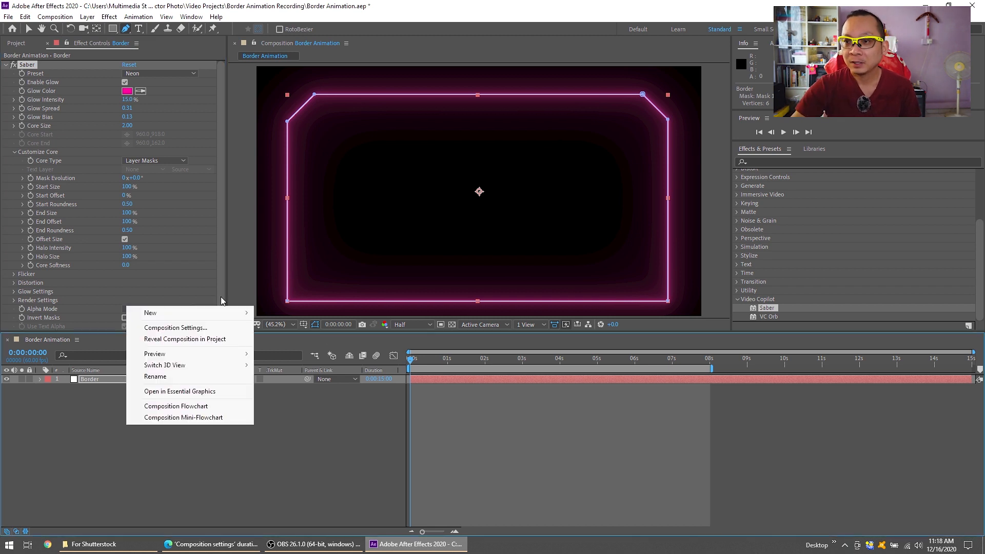
{"action": "mouse_move", "coordinate": [194, 313]}
{"action": "left_click", "coordinate": [276, 337]}
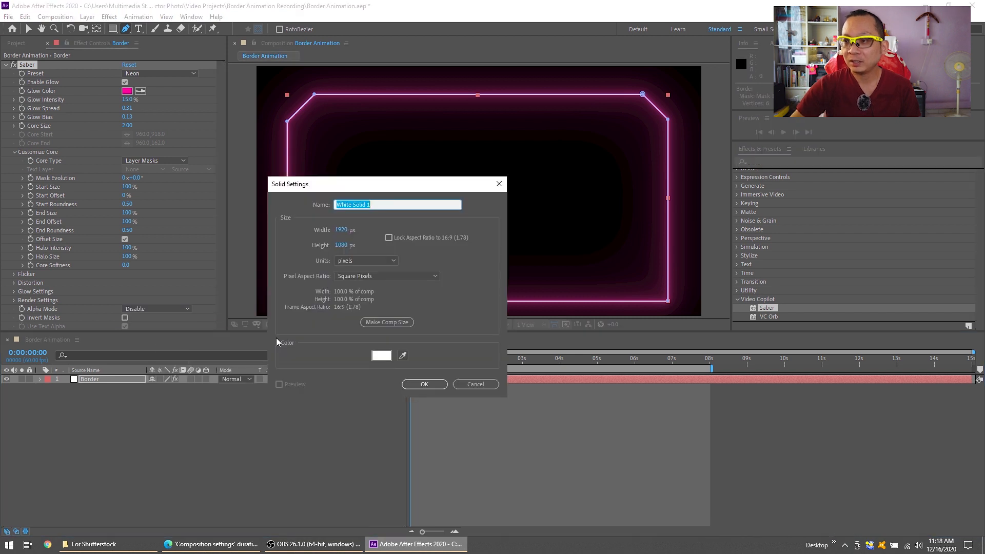
{"action": "type", "text": "Moving Line"}
{"action": "key", "text": "Return"}
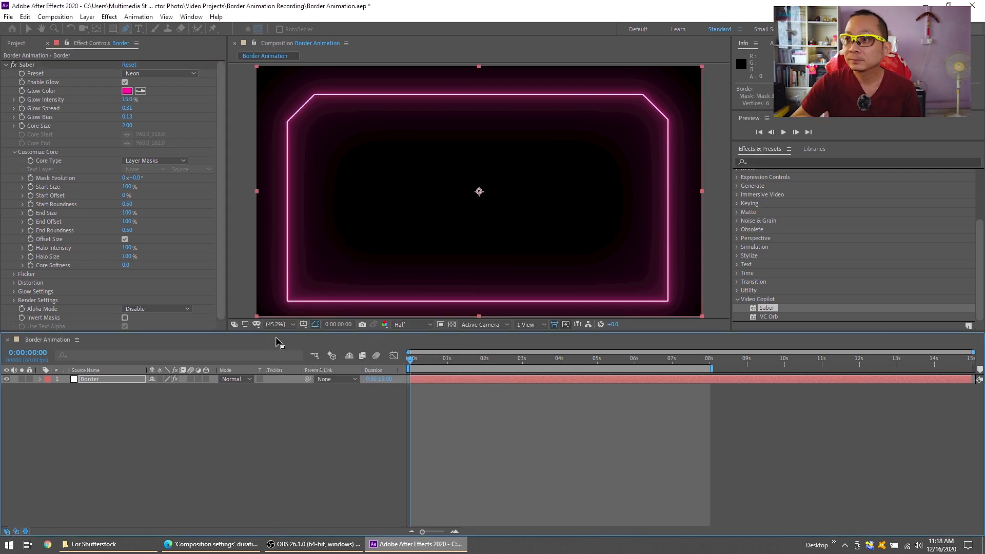
{"action": "left_click_drag", "start_coordinate": [763, 313], "coordinate": [111, 382]}
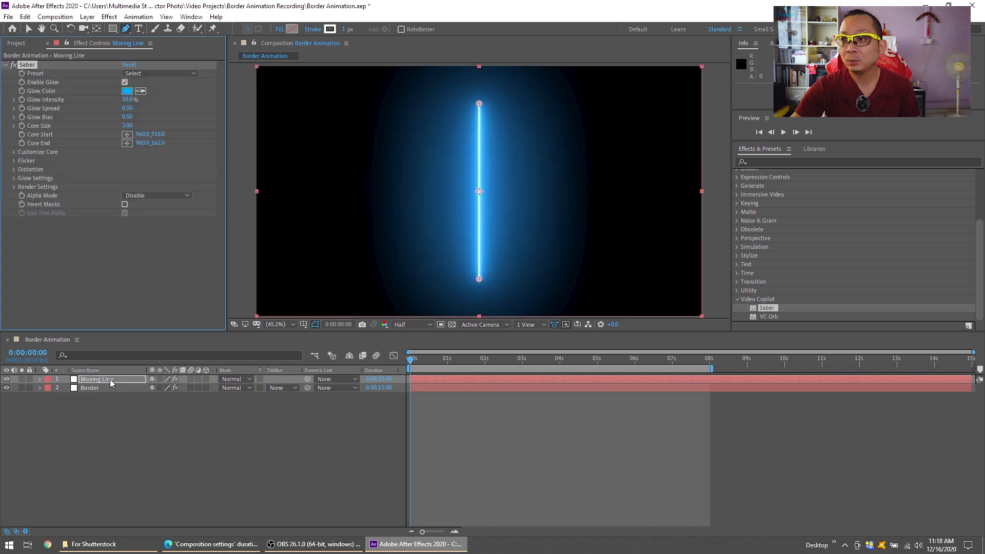
Step: Set the Moving Line layer's blending mode to Add
{"action": "key", "text": "v"}
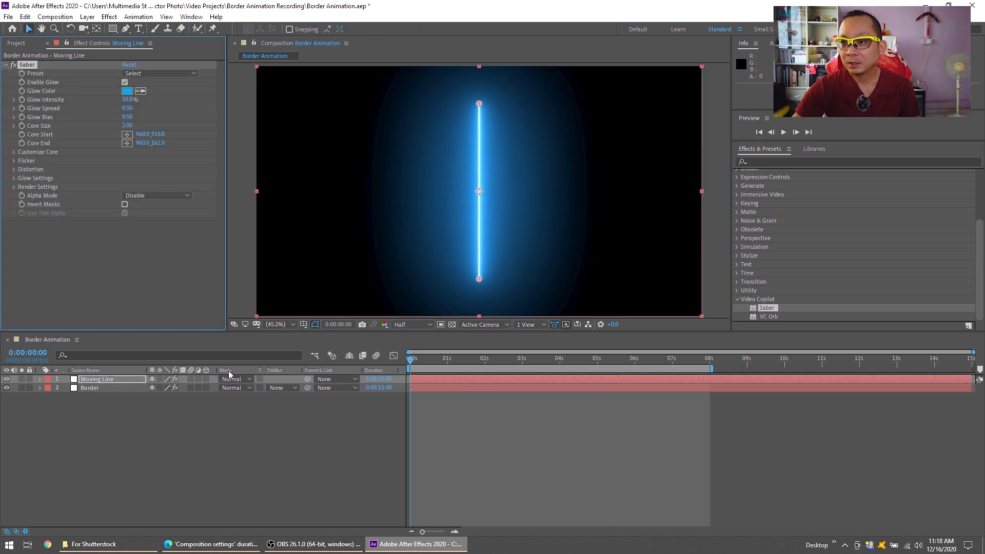
{"action": "left_click", "coordinate": [244, 380]}
{"action": "left_click", "coordinate": [281, 195]}
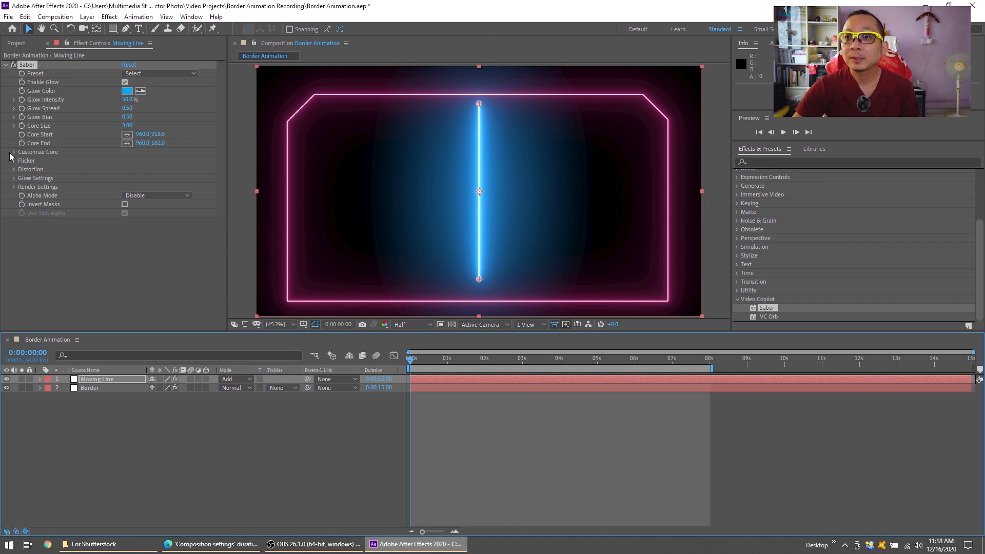
Step: Trace the neon border with a Pen mask on the Moving Line layer, going counterclockwise from the upper-right cut corner through all six corners
{"action": "left_click", "coordinate": [126, 30]}
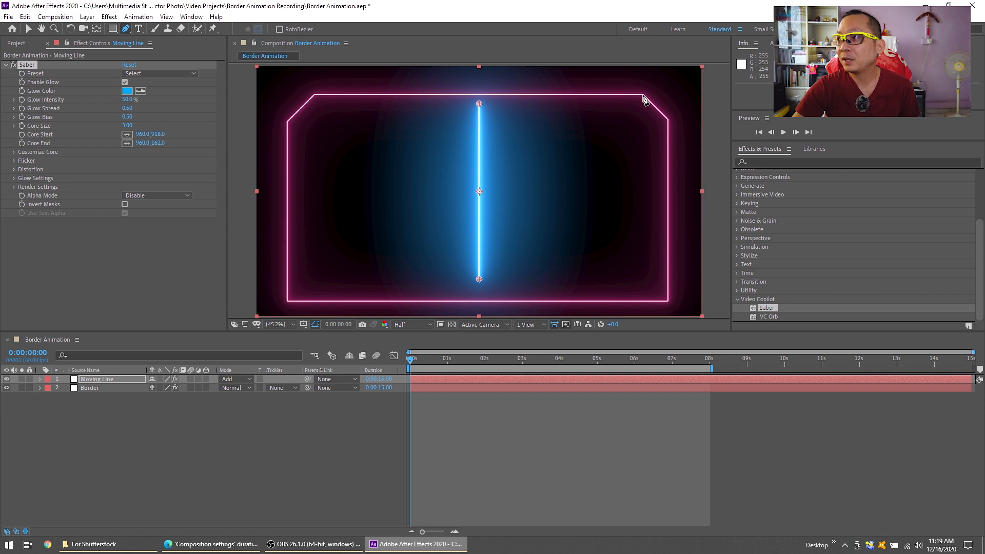
{"action": "left_click", "coordinate": [643, 95]}
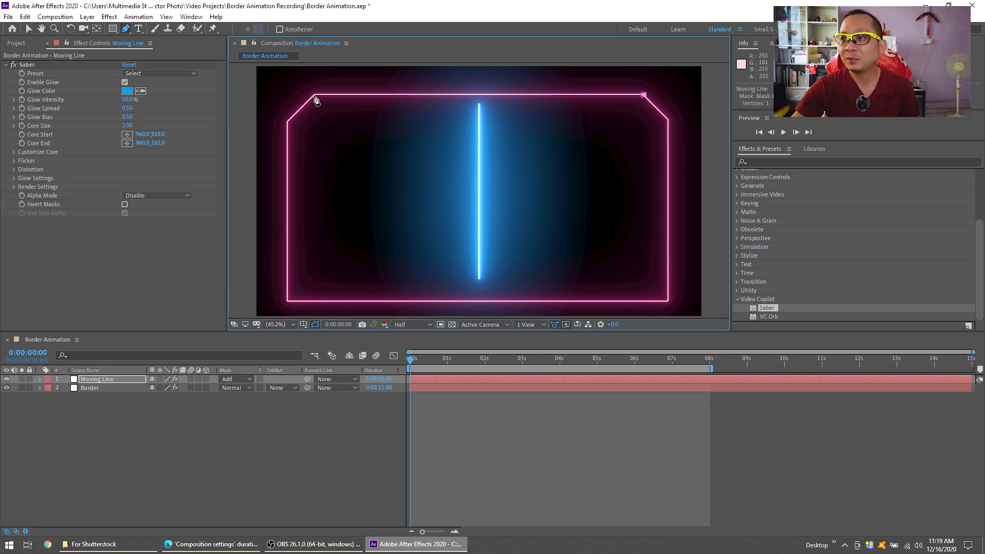
{"action": "left_click", "coordinate": [314, 96]}
{"action": "left_click", "coordinate": [287, 122]}
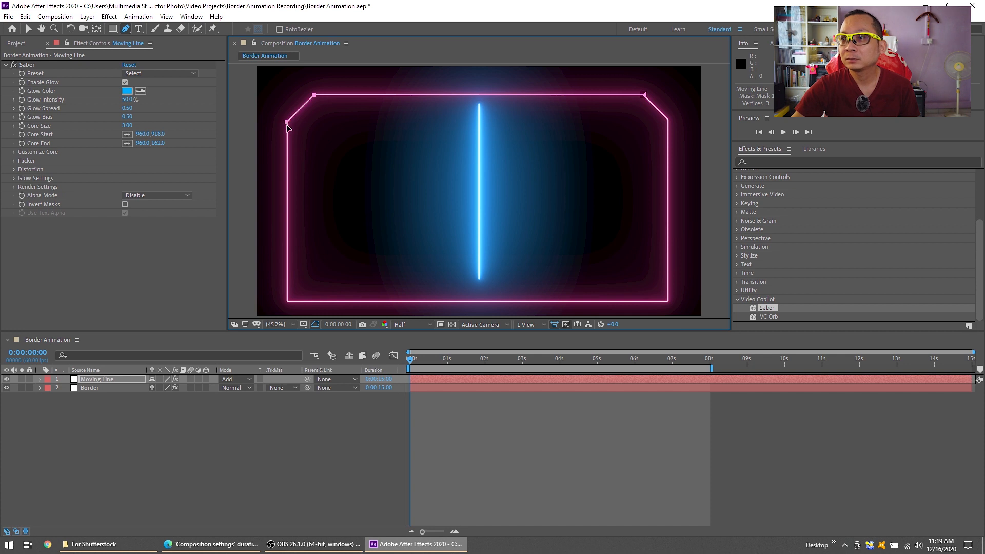
{"action": "left_click", "coordinate": [287, 302]}
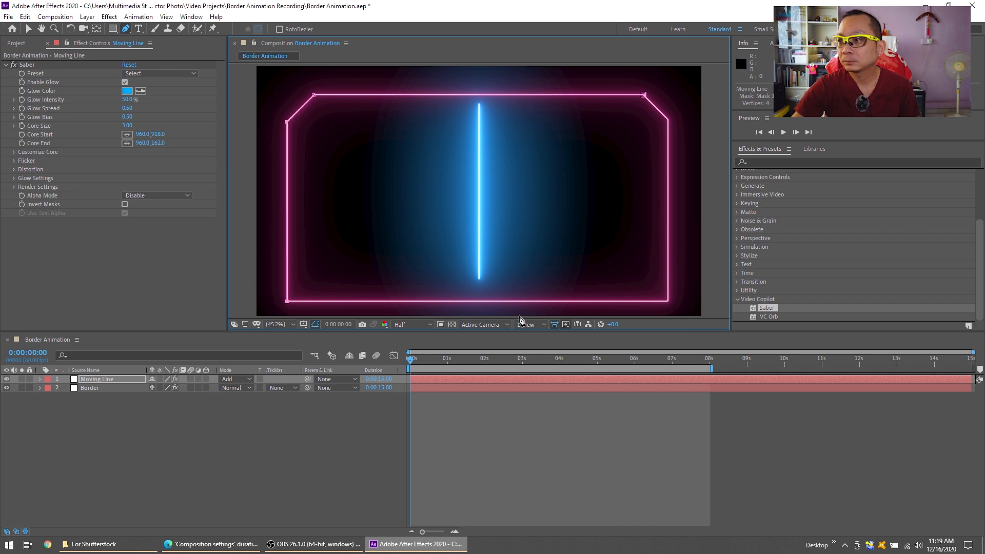
{"action": "left_click", "coordinate": [667, 302]}
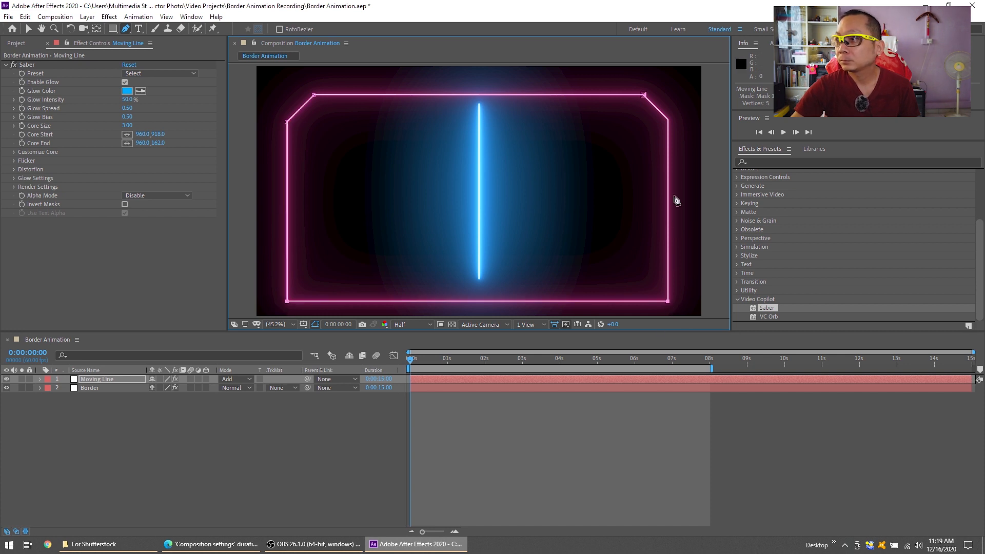
{"action": "left_click", "coordinate": [668, 121]}
{"action": "left_click", "coordinate": [643, 94]}
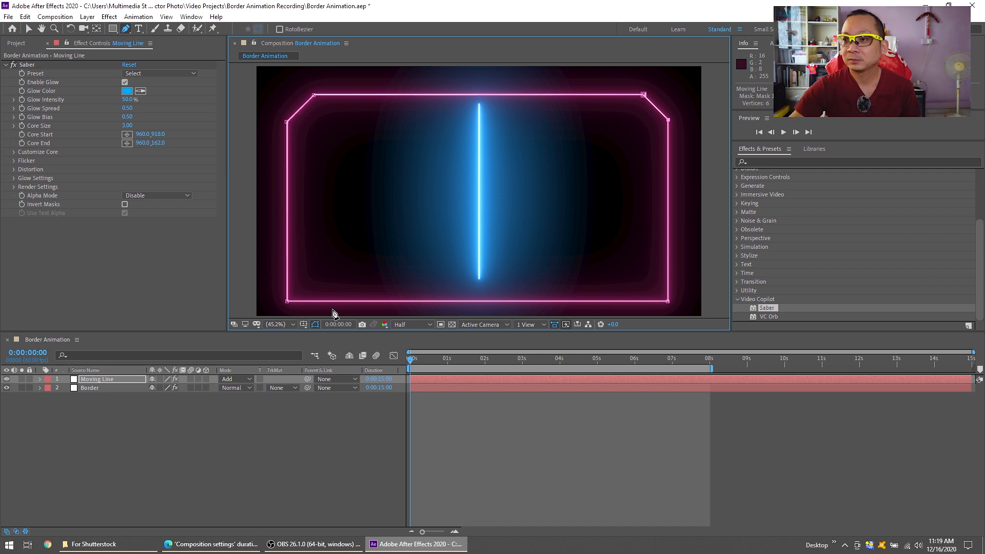
Step: Extend the Moving Line mask with two more Pen points, one near the upper-right cut corner and one farther left above the top edge
{"action": "left_click", "coordinate": [280, 324]}
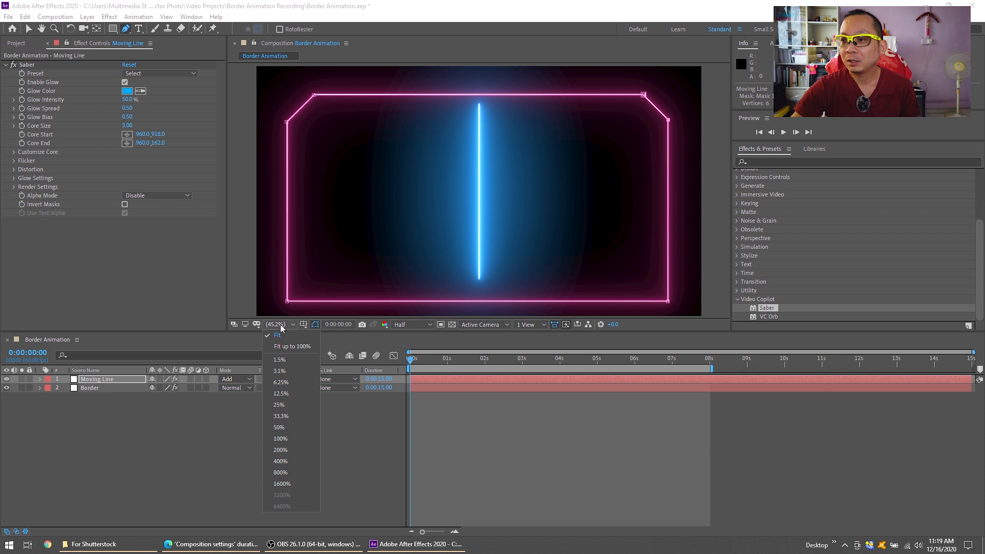
{"action": "left_click", "coordinate": [286, 449]}
{"action": "key", "text": "h"}
{"action": "left_click_drag", "start_coordinate": [625, 92], "coordinate": [369, 204]}
{"action": "key", "text": "g"}
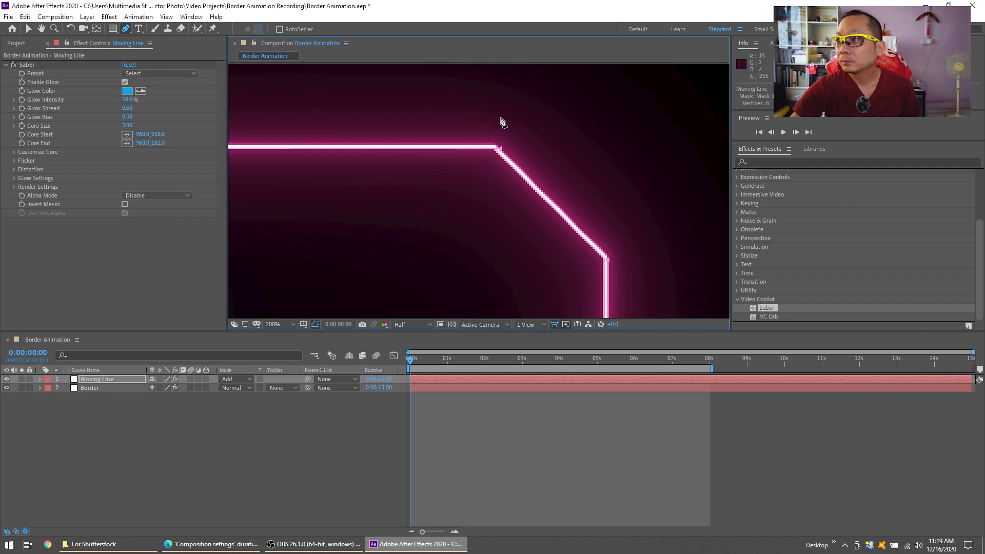
{"action": "left_click", "coordinate": [500, 117]}
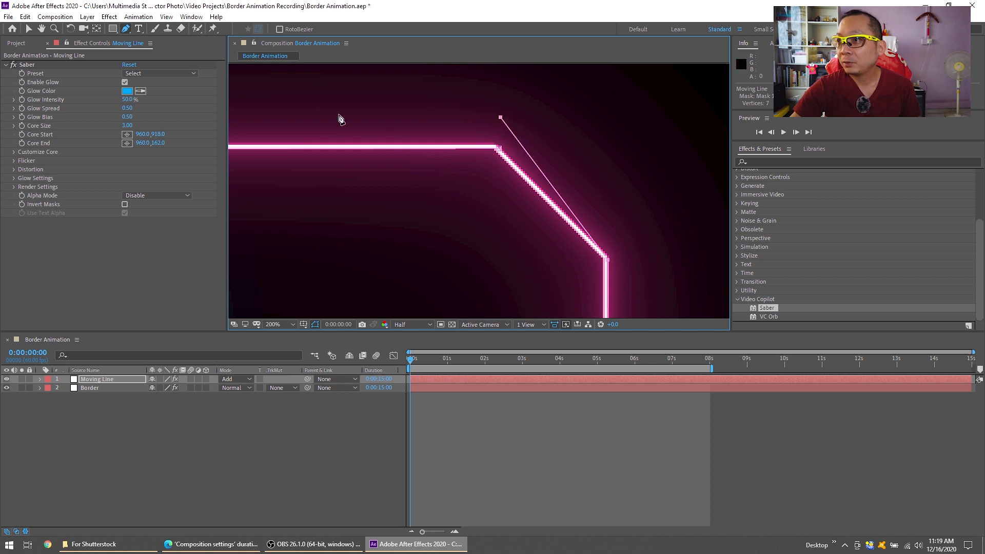
{"action": "left_click", "coordinate": [299, 117]}
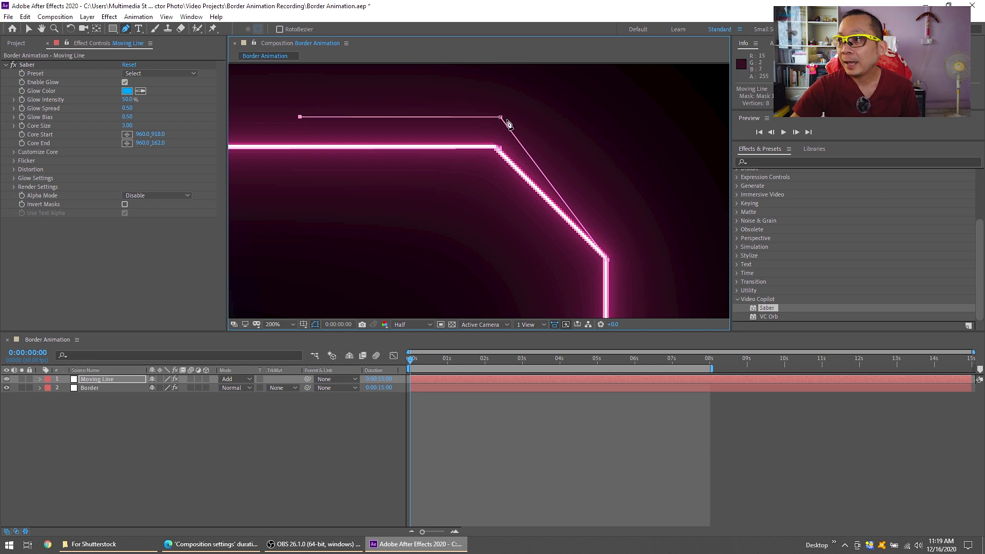
Step: Align the two added mask points with the neon border, one at the upper-right cut corner and one along the top edge
{"action": "left_click_drag", "start_coordinate": [501, 118], "coordinate": [497, 147]}
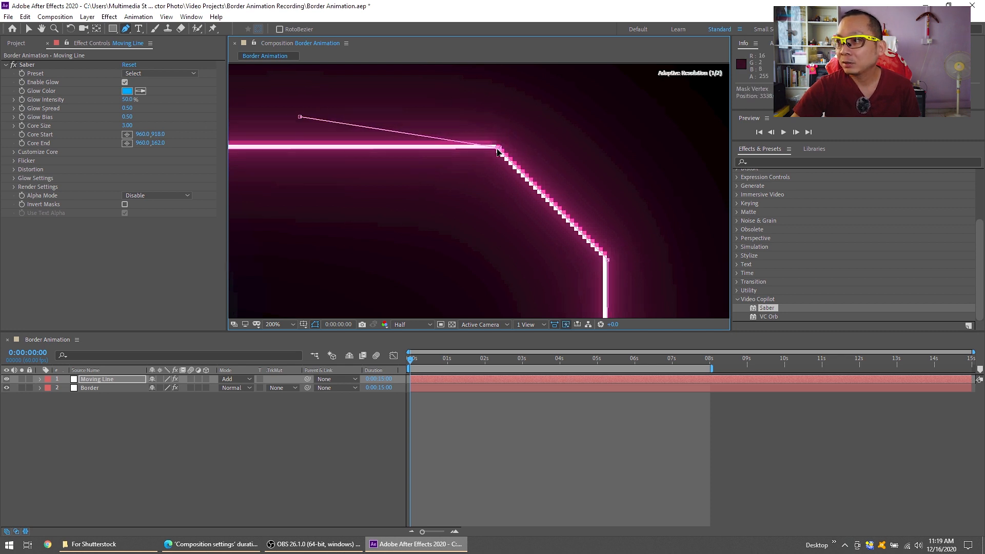
{"action": "left_click_drag", "start_coordinate": [300, 116], "coordinate": [281, 148]}
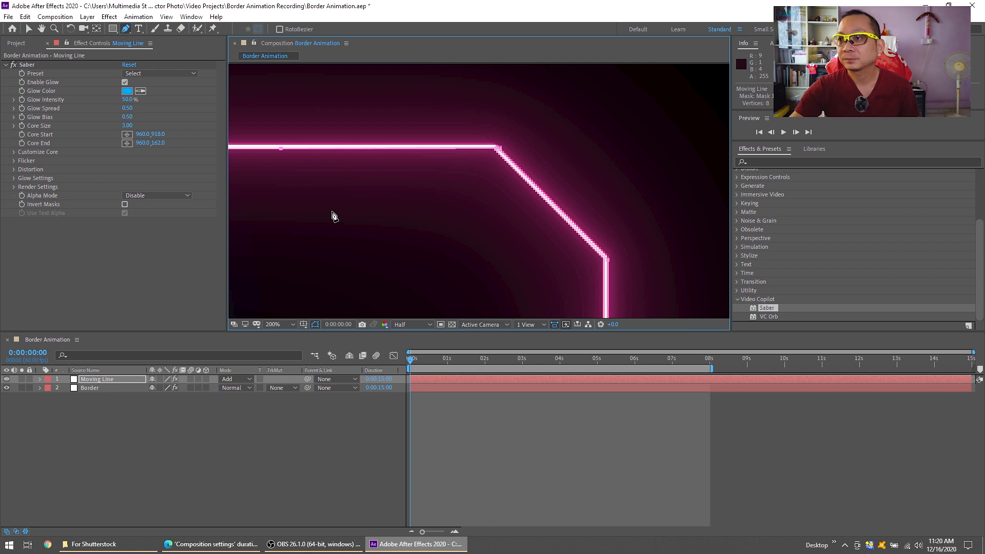
{"action": "left_click", "coordinate": [284, 323]}
{"action": "left_click", "coordinate": [277, 339]}
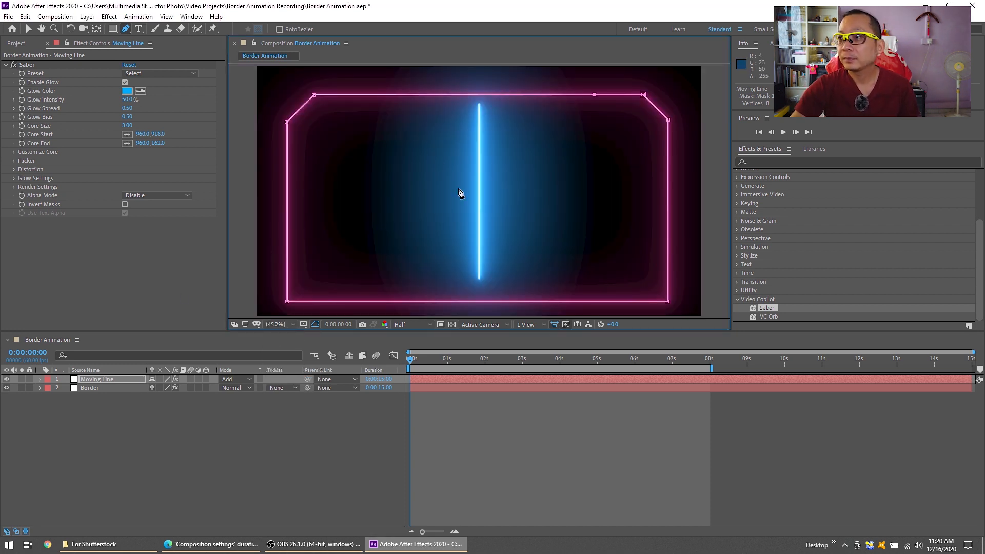
Step: Set the core type of the Moving Line layer's Saber effect to Layer Masks
{"action": "left_click", "coordinate": [14, 152]}
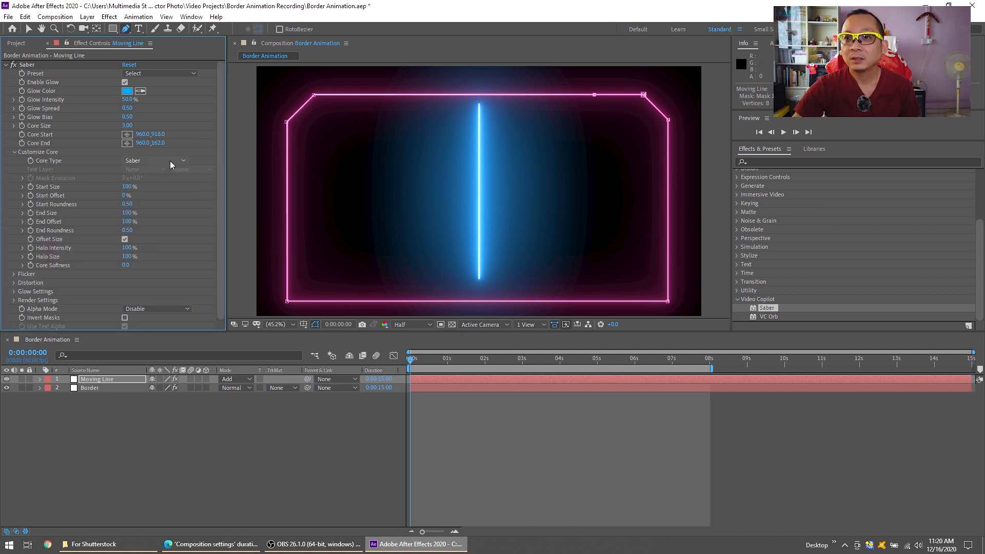
{"action": "left_click", "coordinate": [170, 161]}
{"action": "left_click", "coordinate": [152, 179]}
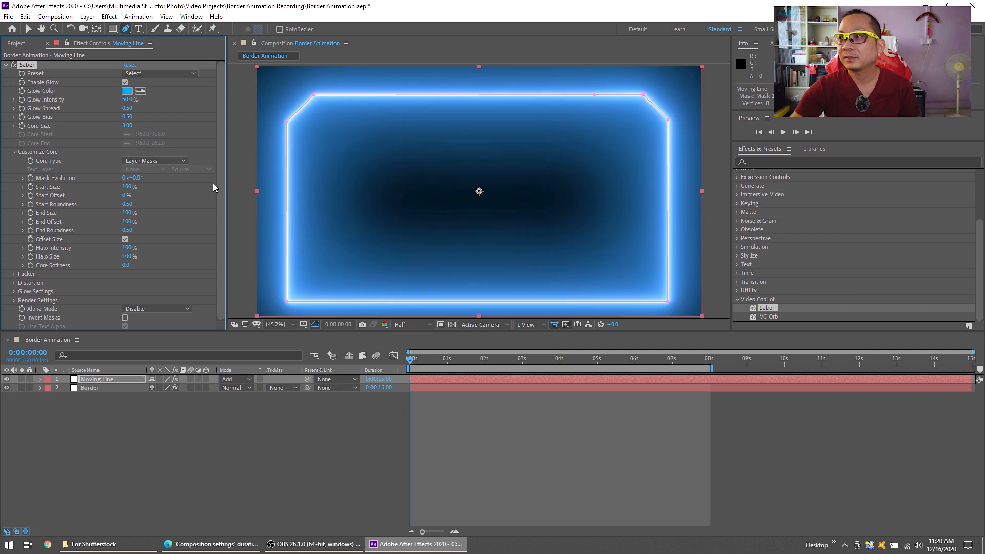
Step: Apply the Neon preset to the Moving Line's Saber effect and set its glow intensity to 60%
{"action": "left_click", "coordinate": [152, 73]}
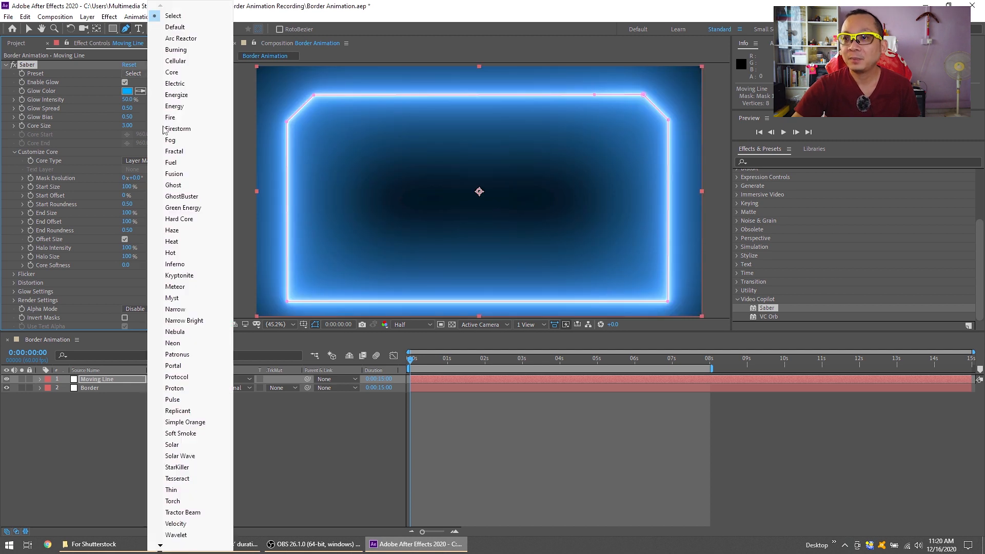
{"action": "left_click", "coordinate": [198, 341]}
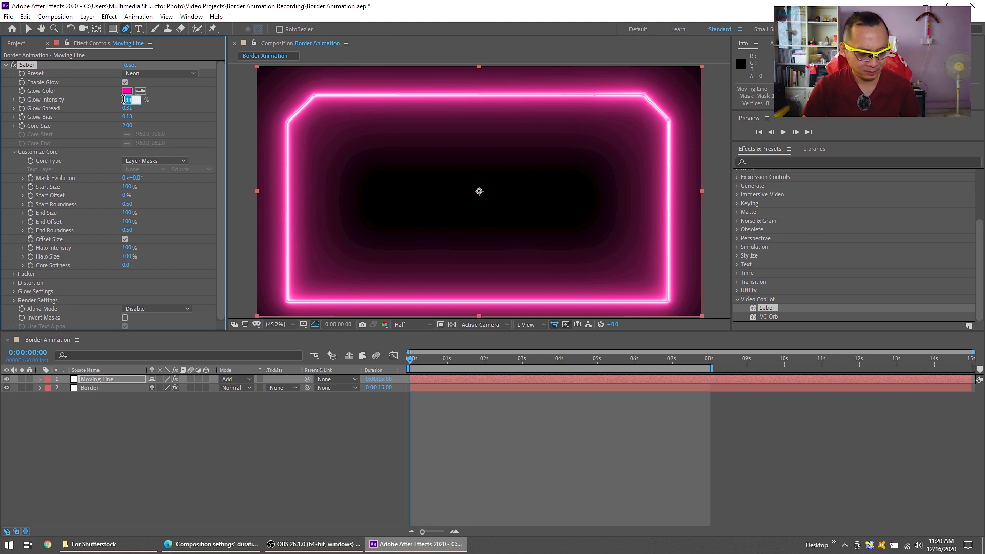
{"action": "key", "text": "Return"}
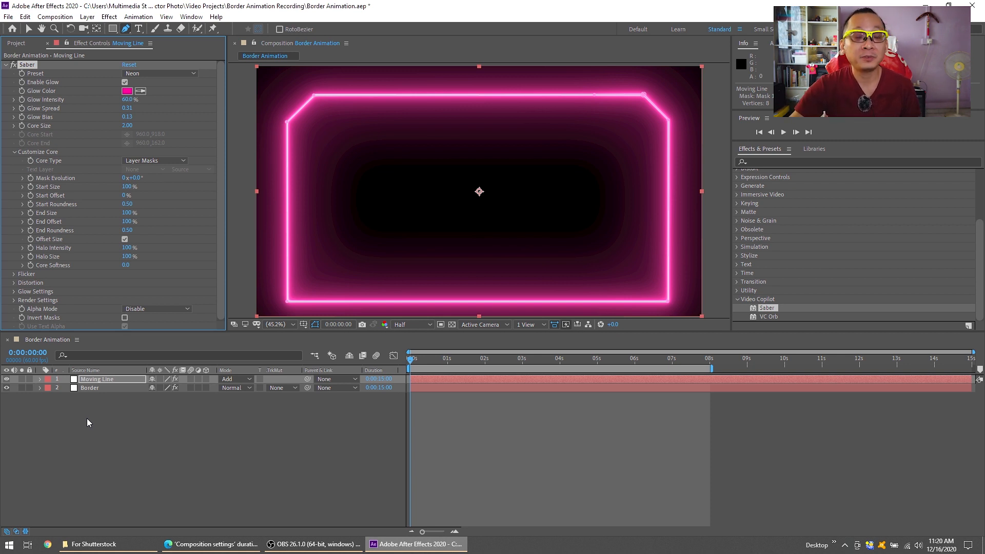
Step: Enable keyframing for the Moving Line Saber's Start Offset and End Offset at 0 seconds in the timeline
{"action": "left_click", "coordinate": [40, 379]}
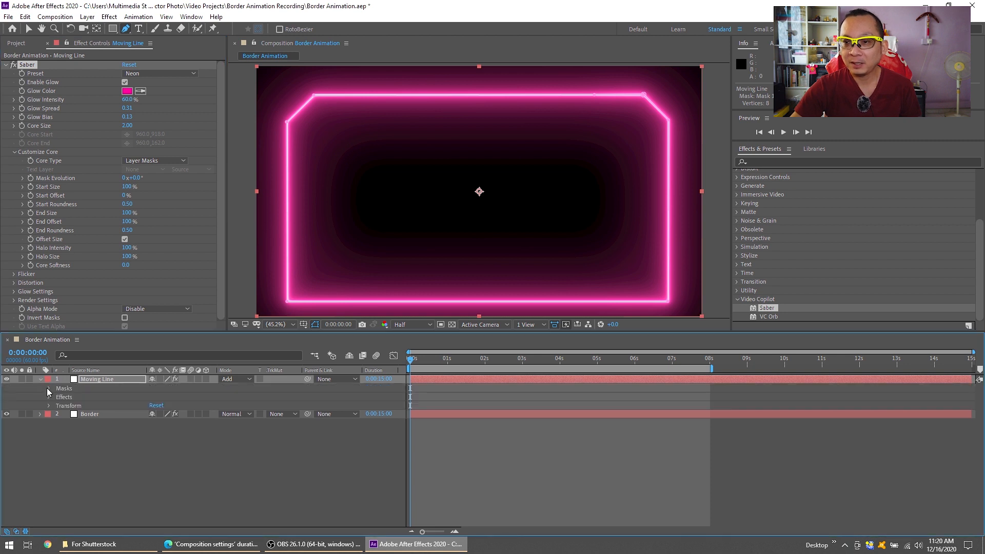
{"action": "left_click", "coordinate": [49, 397]}
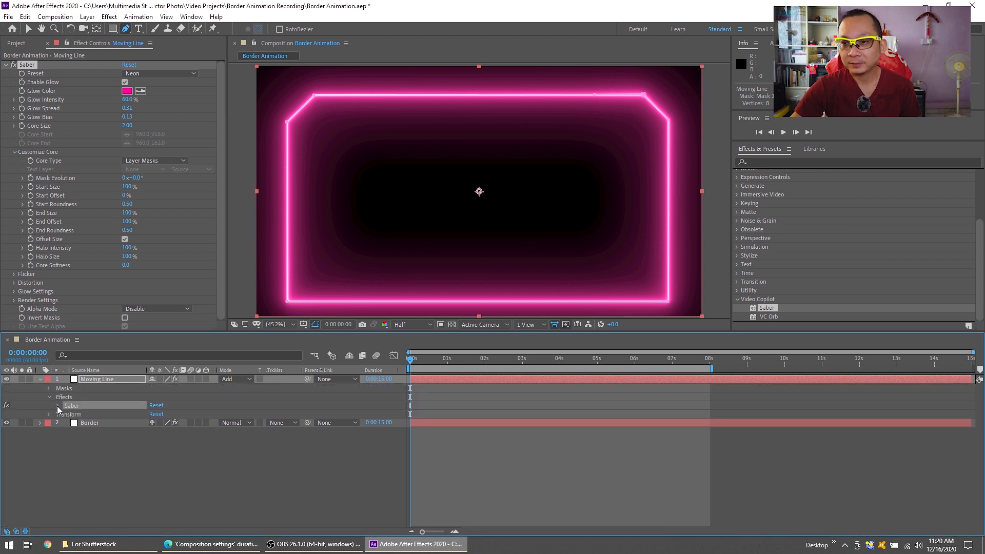
{"action": "left_click", "coordinate": [58, 406]}
{"action": "scroll", "coordinate": [69, 431], "scroll_direction": "down", "scroll_amount": 1}
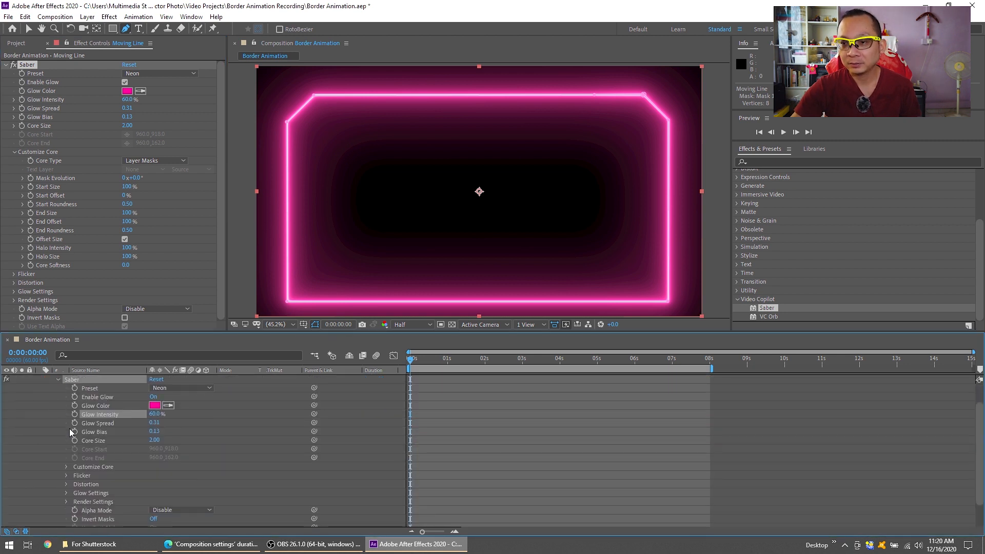
{"action": "left_click", "coordinate": [67, 466]}
{"action": "scroll", "coordinate": [154, 446], "scroll_direction": "down", "scroll_amount": 5}
{"action": "scroll", "coordinate": [189, 442], "scroll_direction": "up", "scroll_amount": 3}
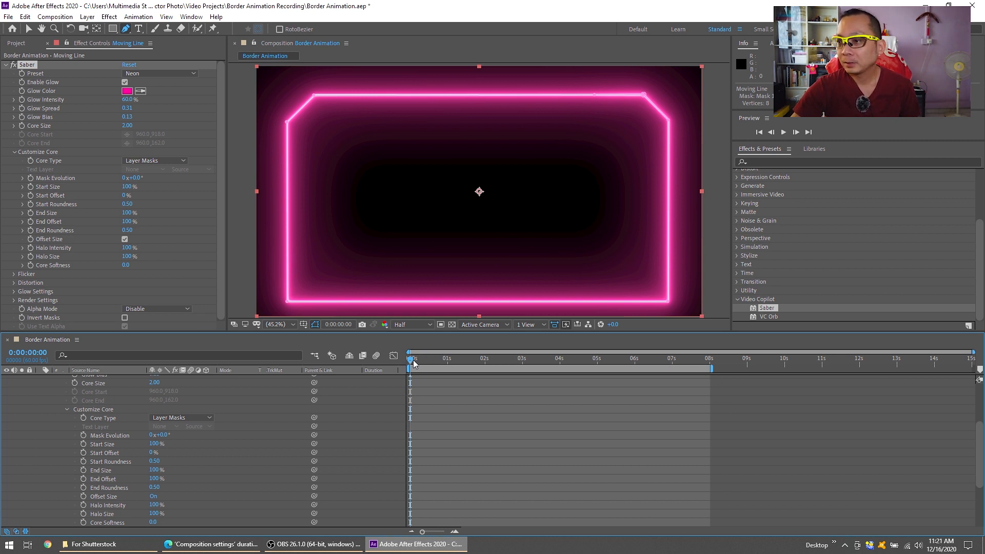
{"action": "left_click", "coordinate": [84, 453]}
{"action": "left_click", "coordinate": [83, 478]}
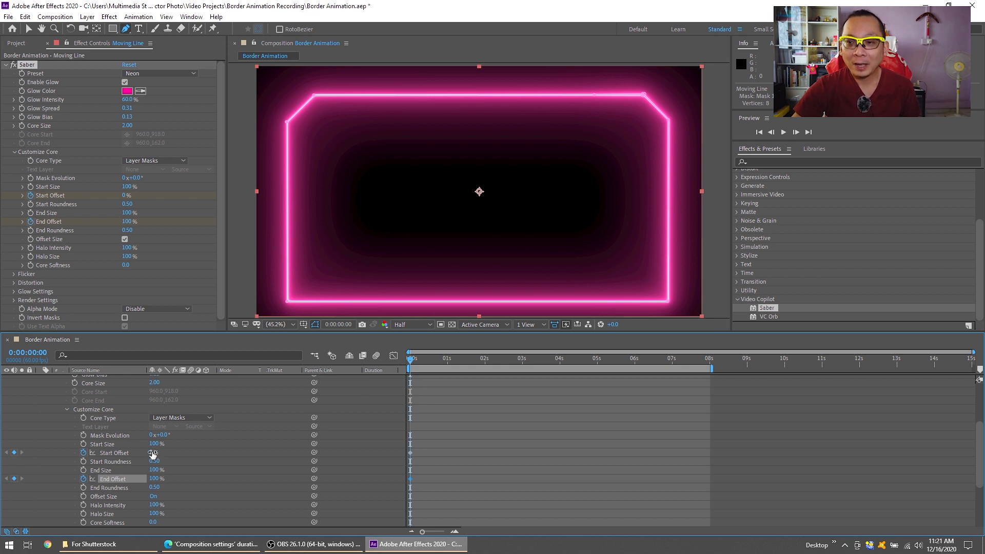
Step: Set the keyframes at 0 seconds to a Start Offset of 0% and an End Offset of 4%
{"action": "left_click_drag", "start_coordinate": [152, 451], "coordinate": [170, 471]}
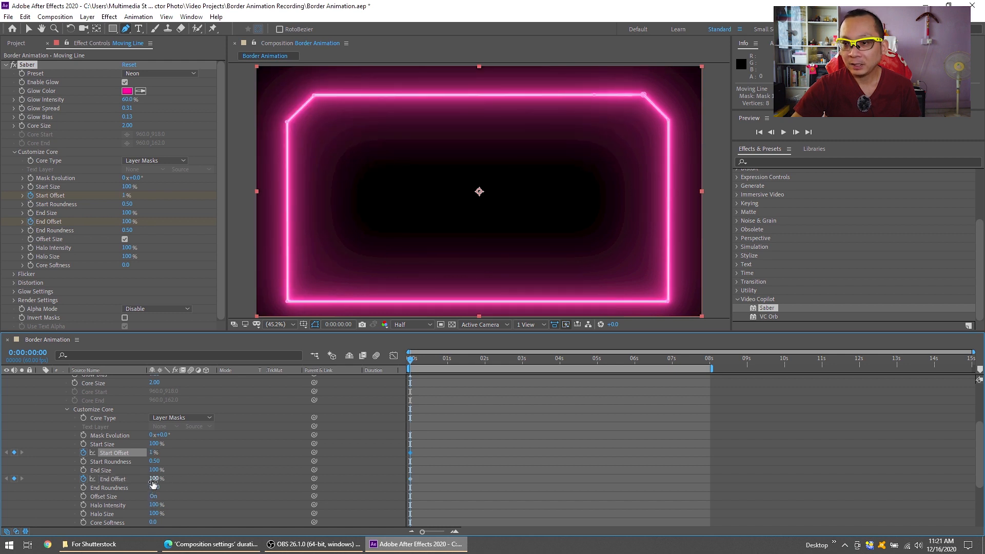
{"action": "left_click_drag", "start_coordinate": [154, 480], "coordinate": [109, 487]}
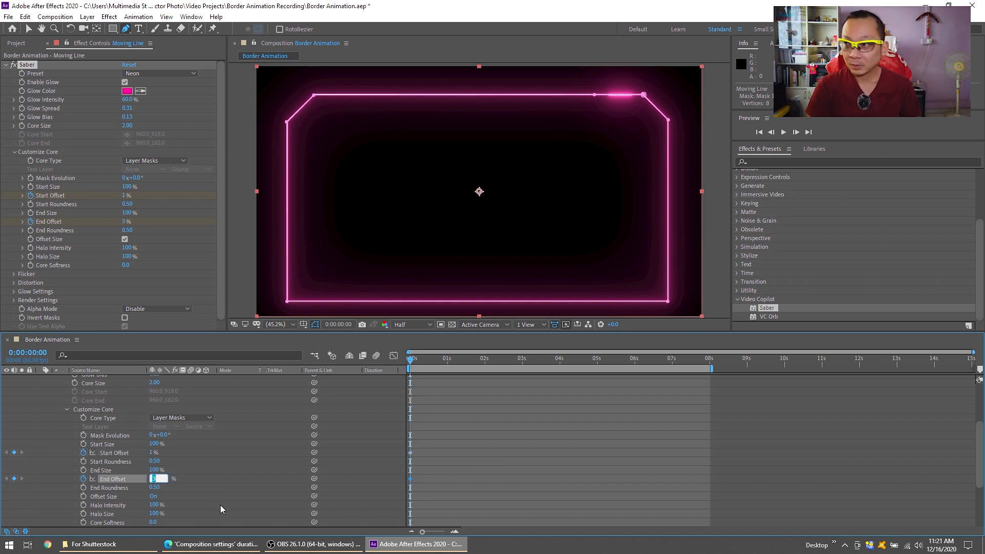
{"action": "type", "text": "4"}
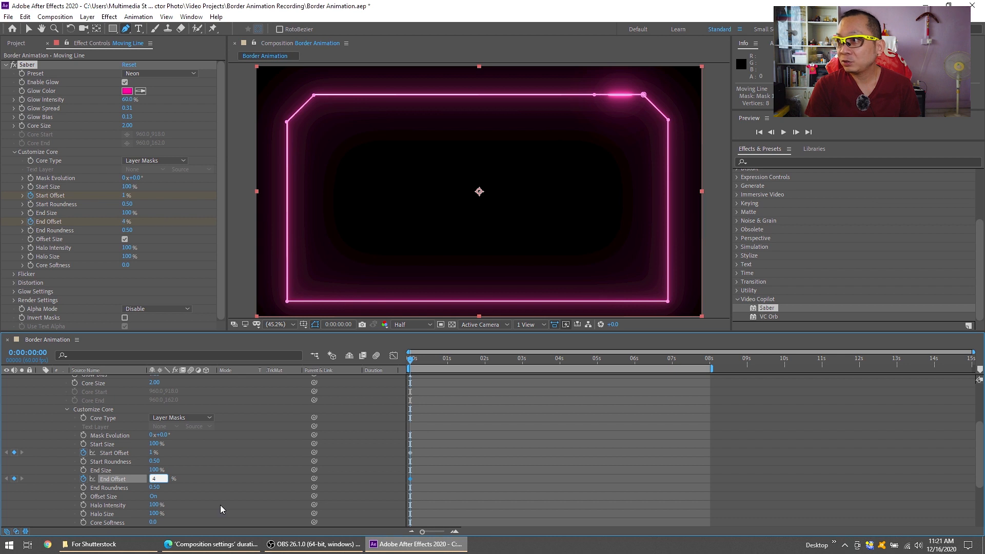
{"action": "key", "text": "Return"}
{"action": "left_click_drag", "start_coordinate": [152, 452], "coordinate": [116, 462]}
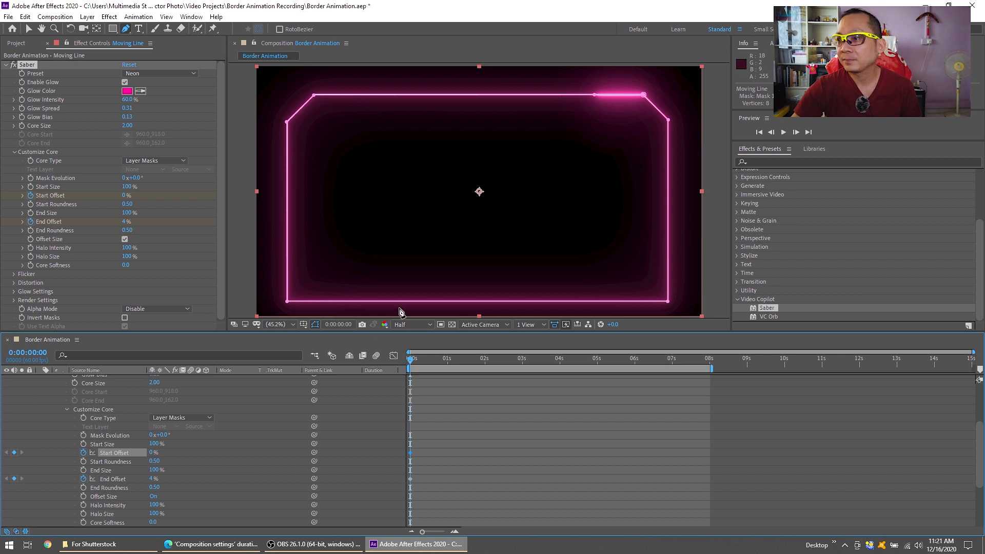
Step: Add Start Offset and End Offset keyframes for the Moving Line at 8 seconds
{"action": "left_click", "coordinate": [28, 353]}
{"action": "left_click", "coordinate": [32, 352]}
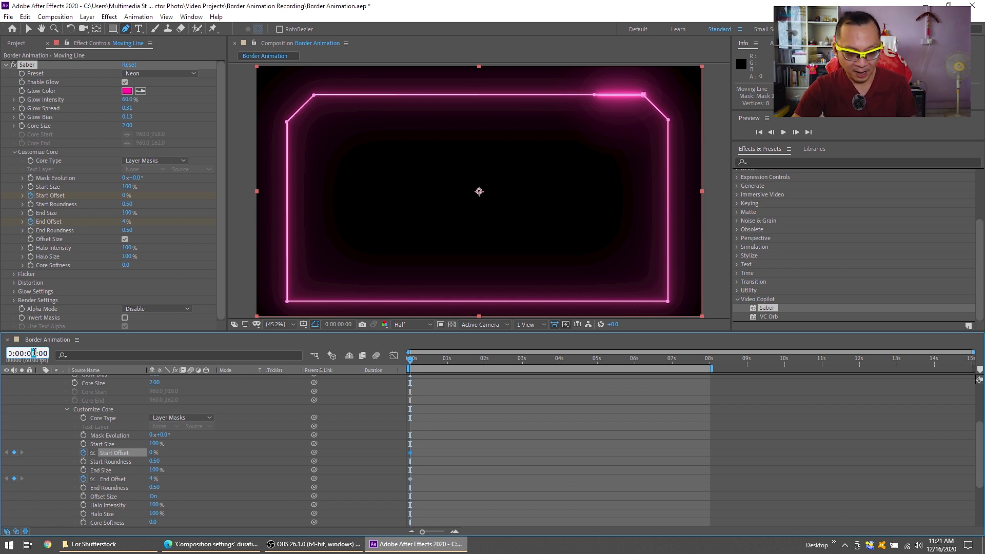
{"action": "type", "text": "8"}
{"action": "key", "text": "Return"}
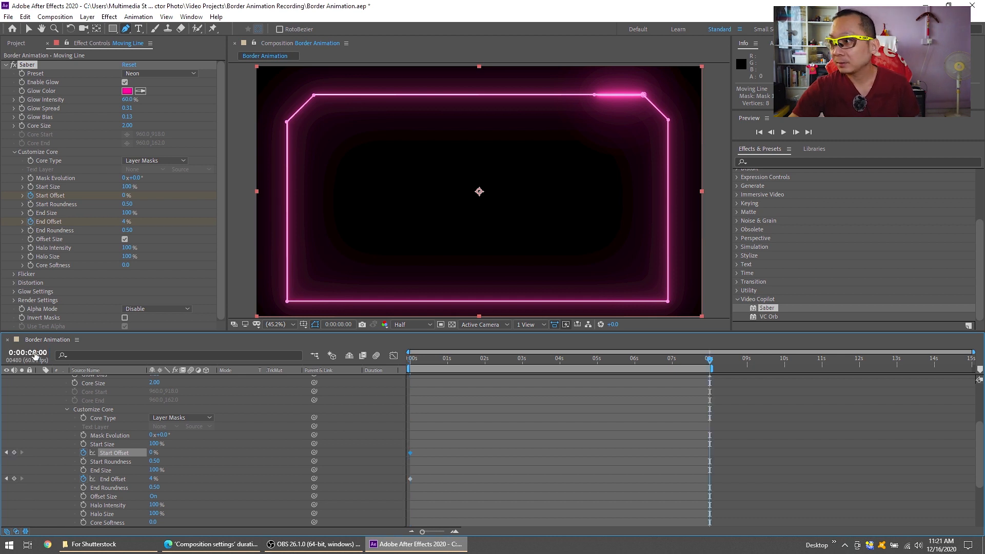
{"action": "left_click", "coordinate": [14, 452]}
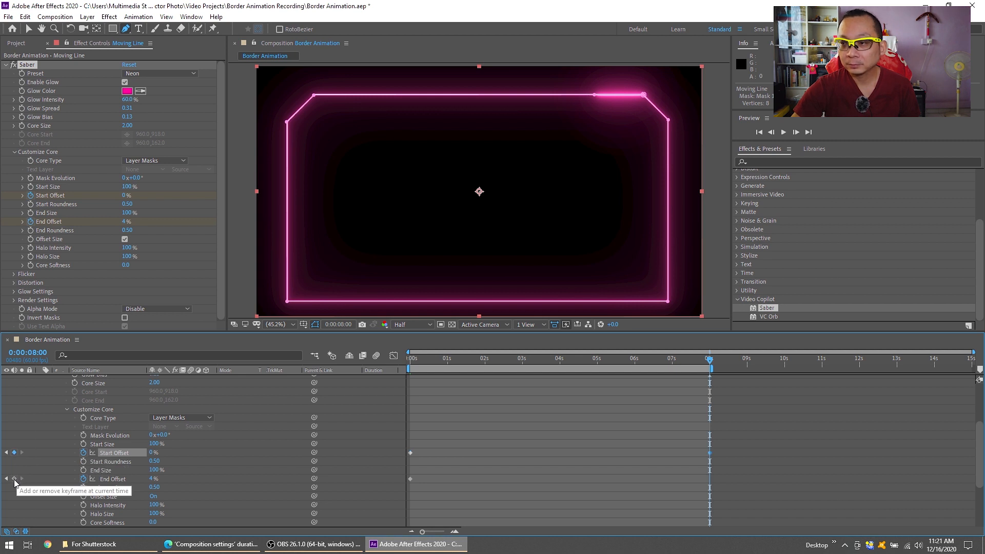
{"action": "left_click", "coordinate": [14, 479]}
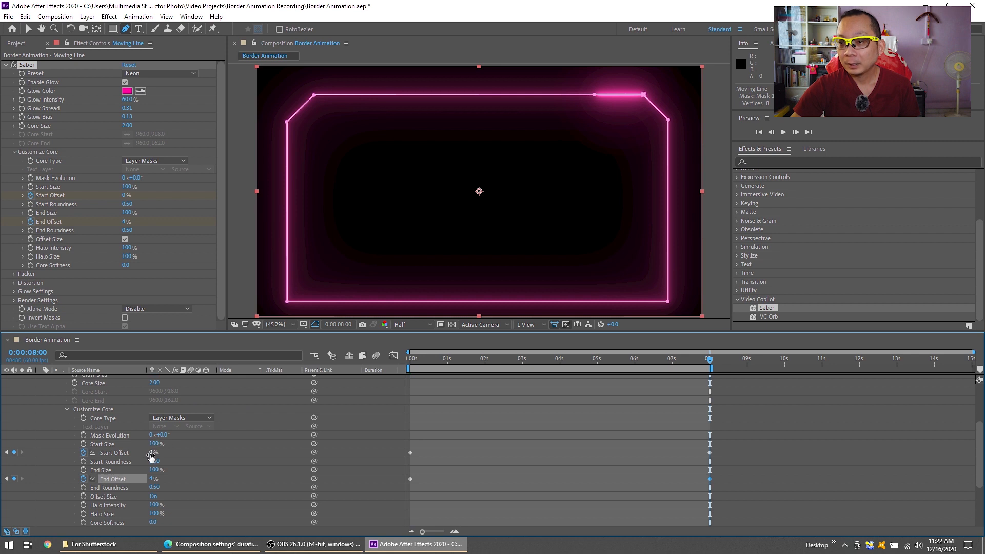
Step: Set the keyframes at 8 seconds to an End Offset of 100% and a Start Offset of 96%
{"action": "left_click_drag", "start_coordinate": [153, 477], "coordinate": [207, 477]}
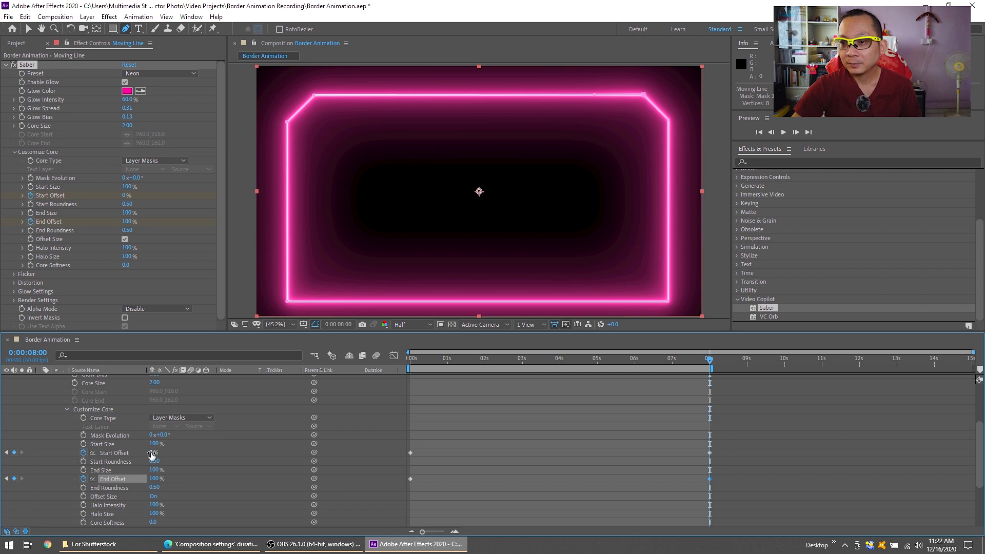
{"action": "left_click", "coordinate": [150, 452]}
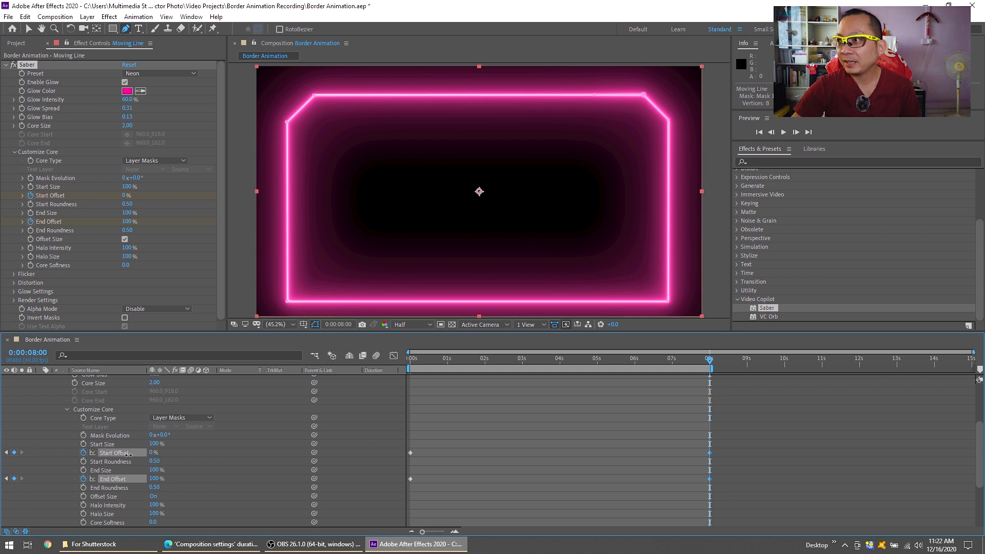
{"action": "left_click_drag", "start_coordinate": [150, 452], "coordinate": [164, 453]}
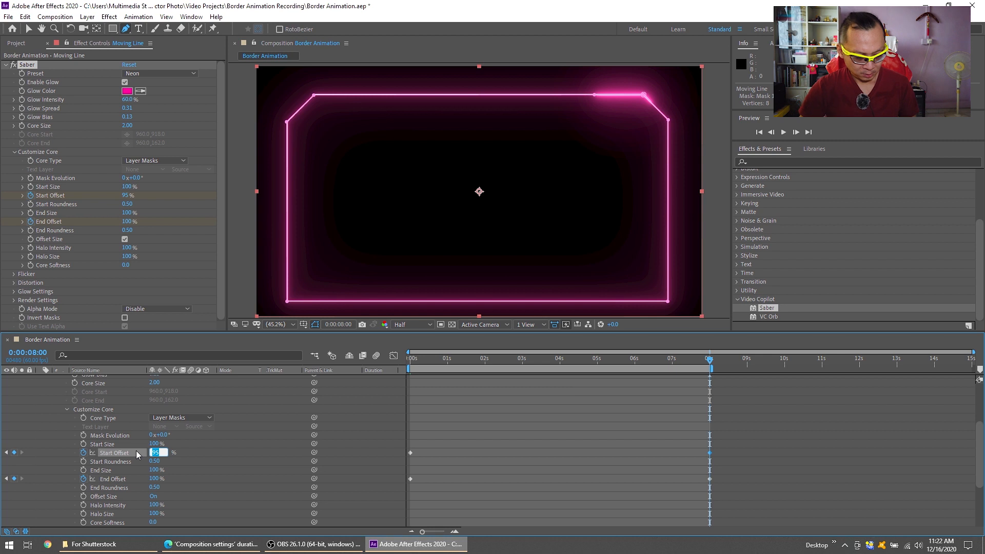
{"action": "type", "text": "96"}
{"action": "key", "text": "Return"}
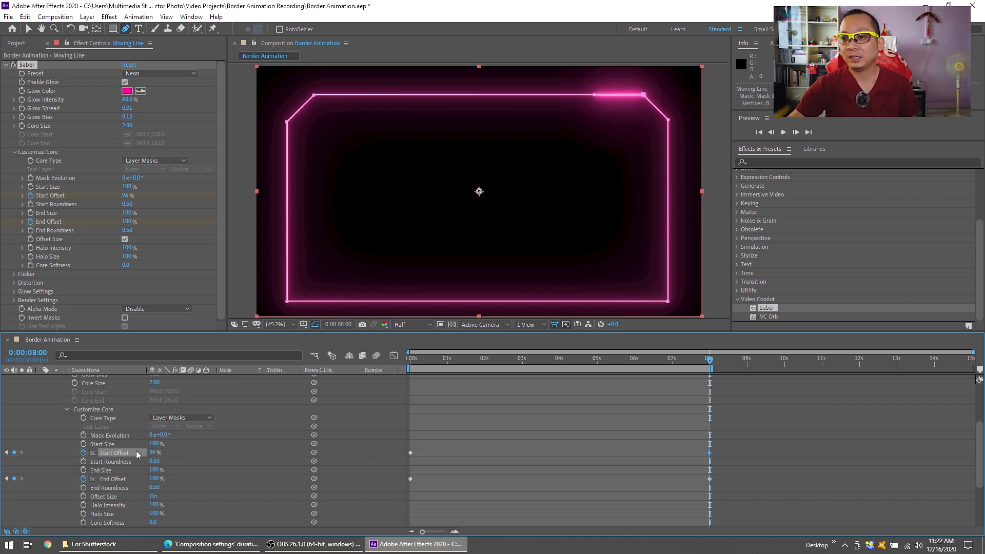
Step: Preview the border animation from the beginning, with the composition's preview resolution lowered to Third
{"action": "left_click_drag", "start_coordinate": [448, 361], "coordinate": [410, 358]}
{"action": "key", "text": "space"}
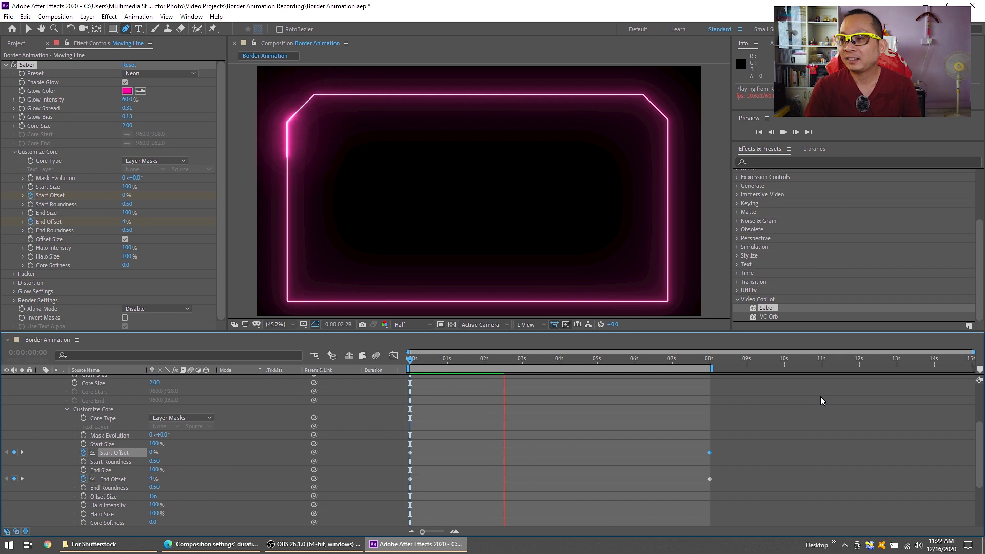
{"action": "left_click", "coordinate": [414, 322]}
{"action": "left_click", "coordinate": [413, 378]}
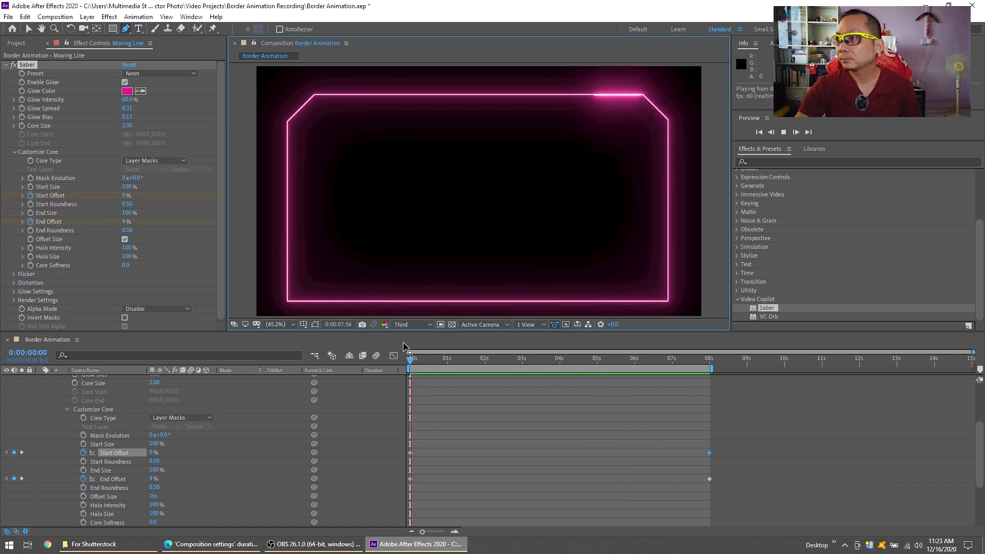
{"action": "key", "text": "space"}
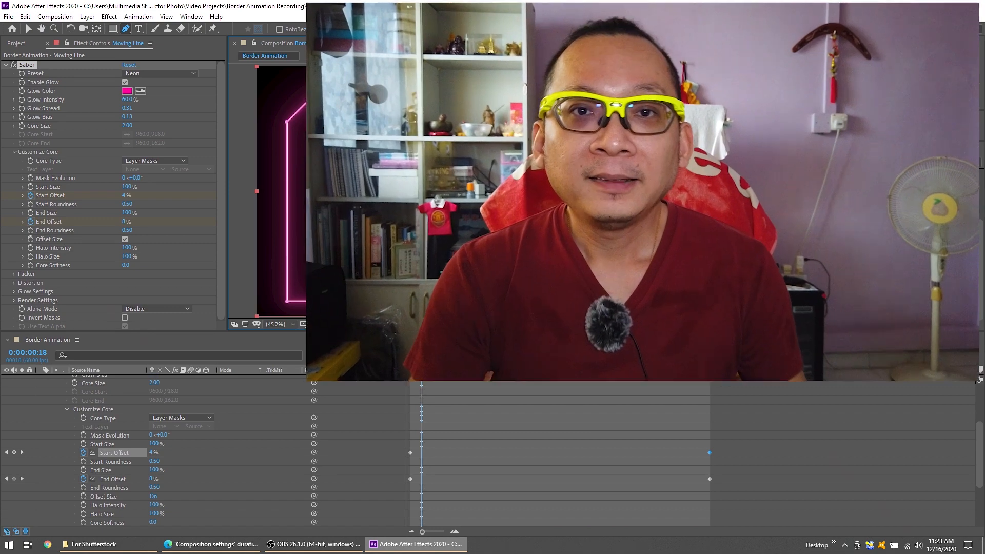